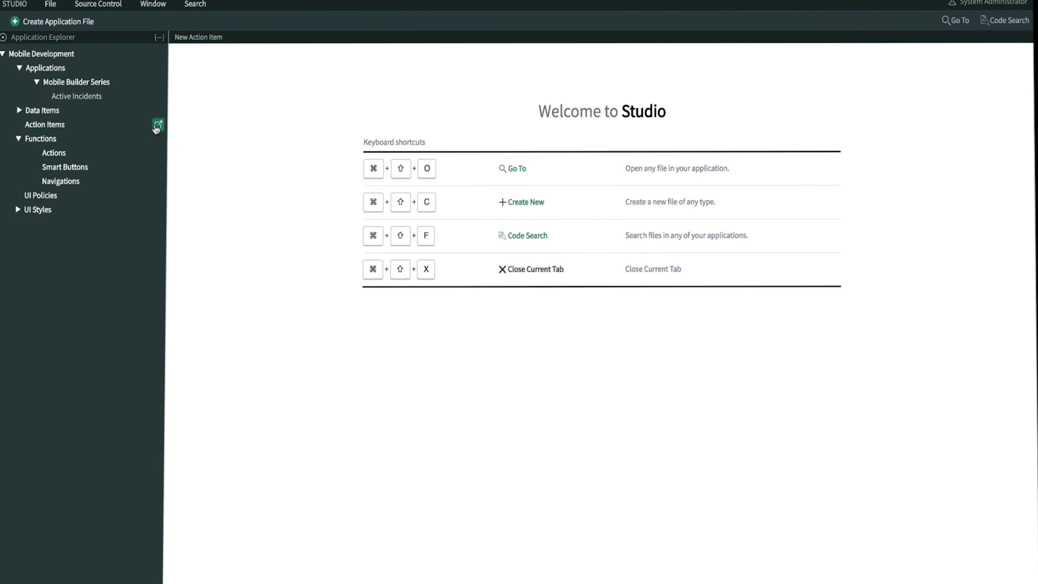
# Step: Create and submit the 'Create New Incident' action item with type New on the Incident [incident] table
pyautogui.click(156, 126)
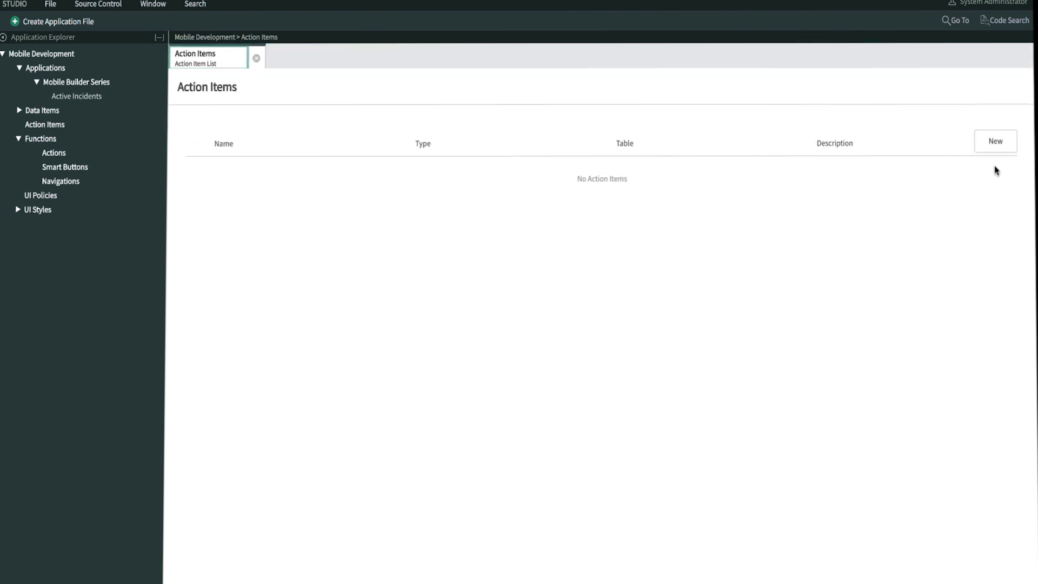
pyautogui.click(996, 145)
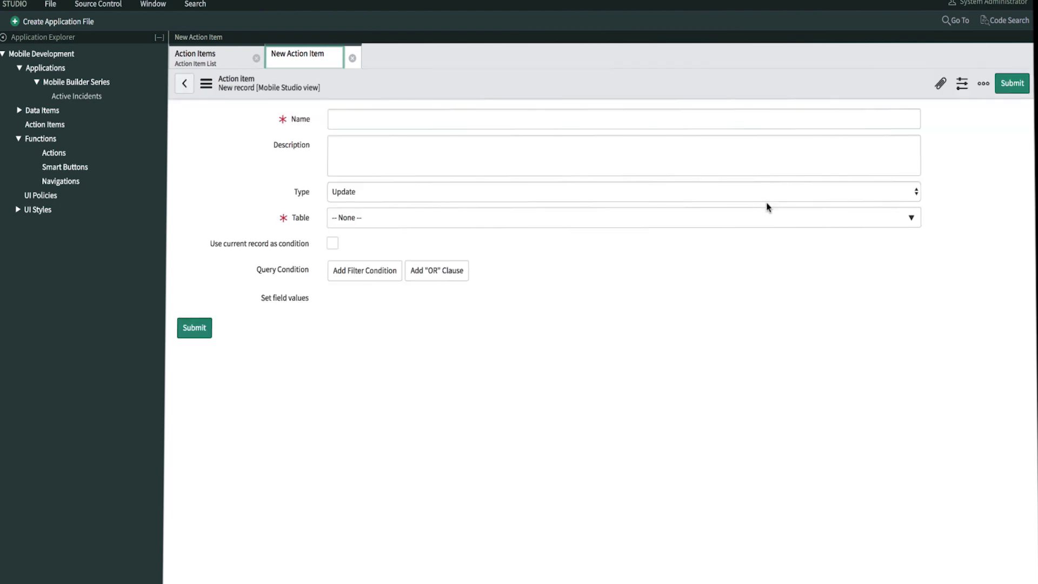
pyautogui.write('Create New Incident')
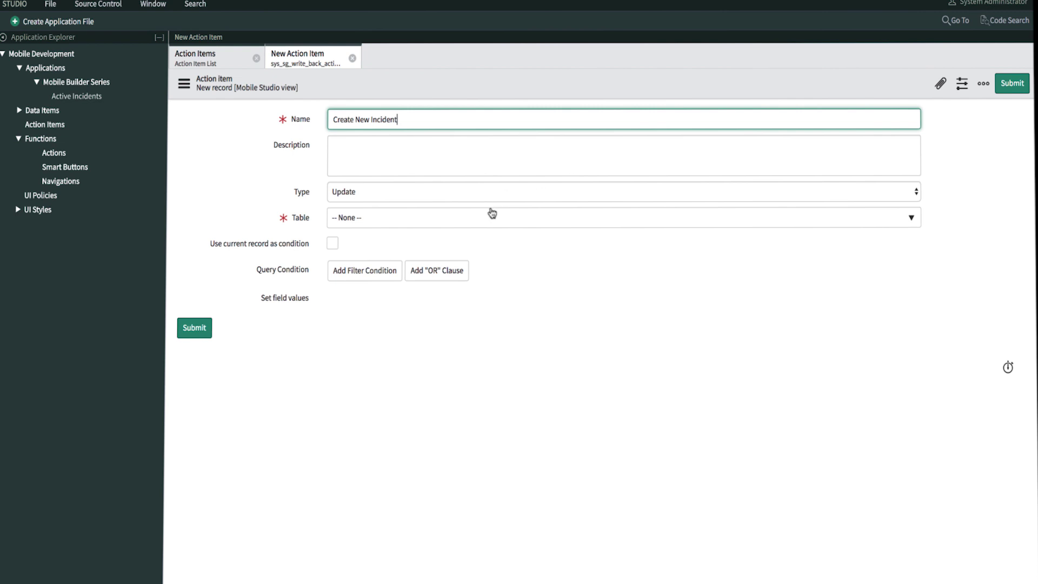
pyautogui.click(500, 193)
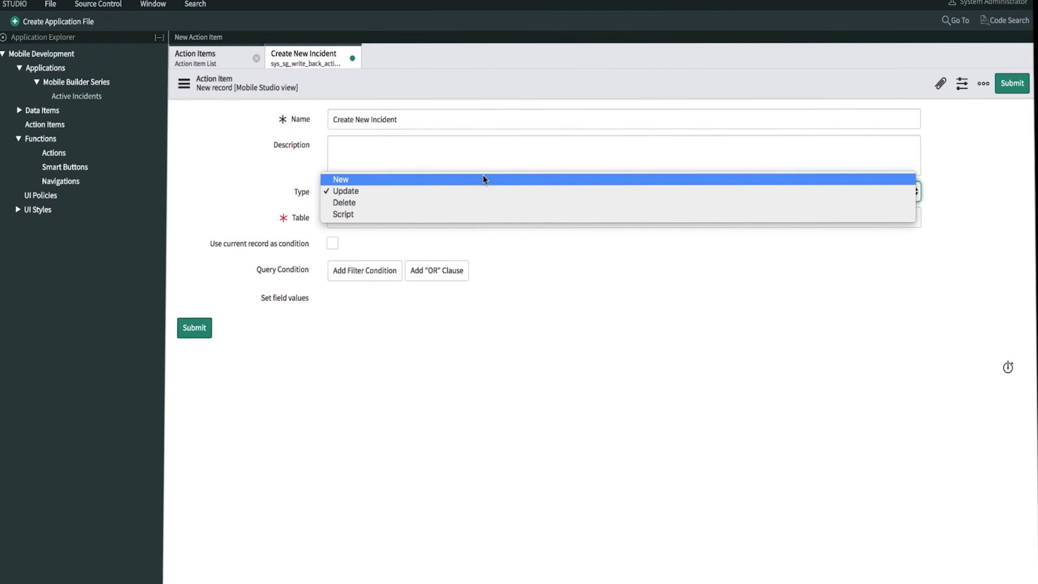
pyautogui.click(483, 180)
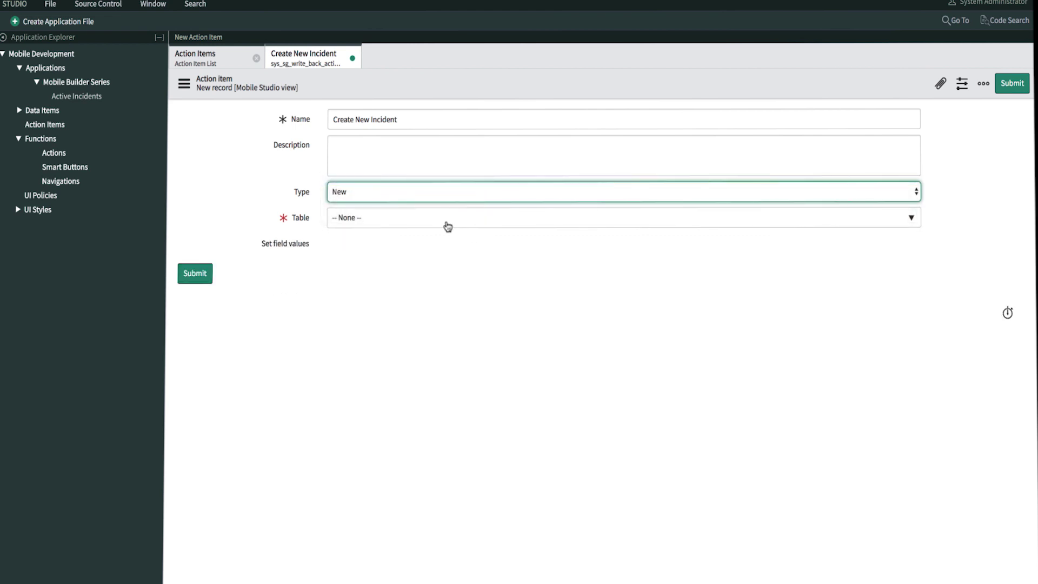
pyautogui.click(382, 219)
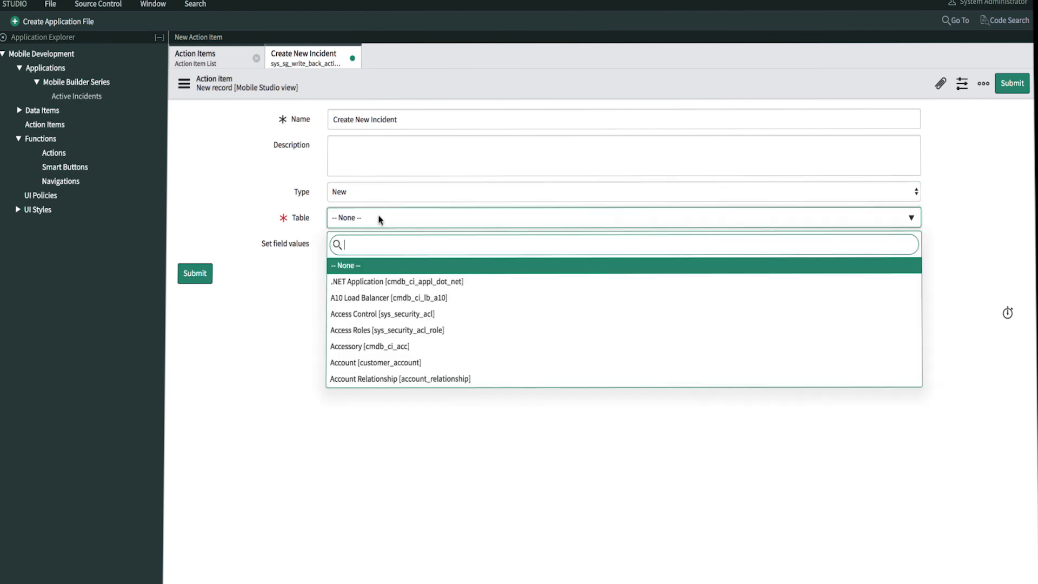
pyautogui.write('incident')
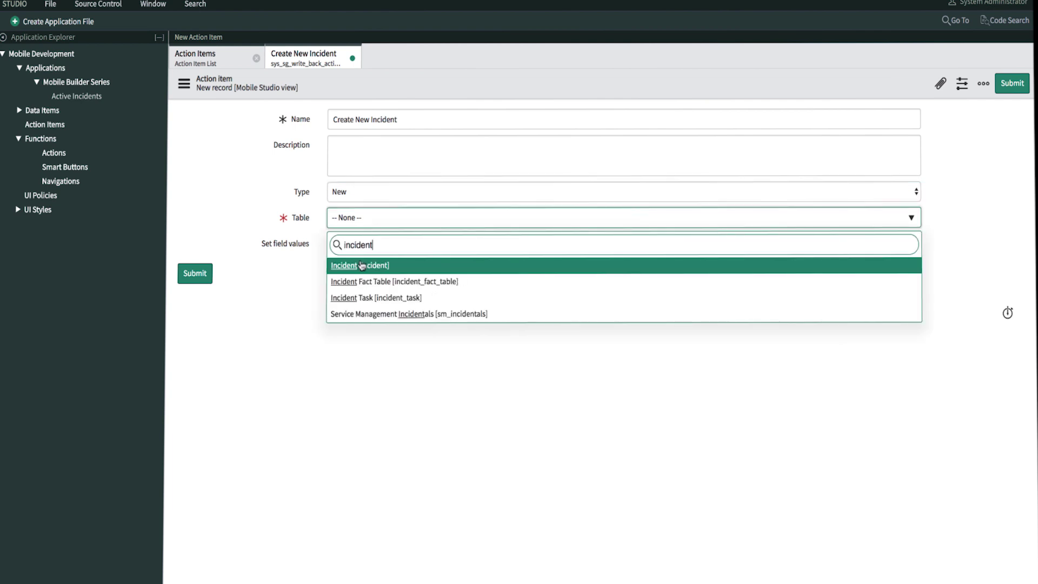
pyautogui.click(362, 266)
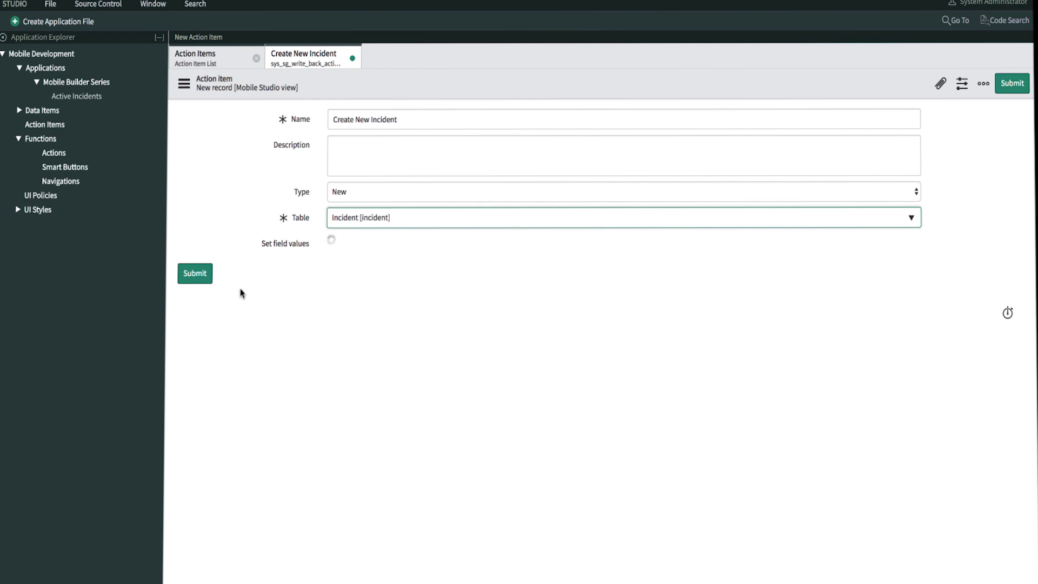
pyautogui.click(199, 277)
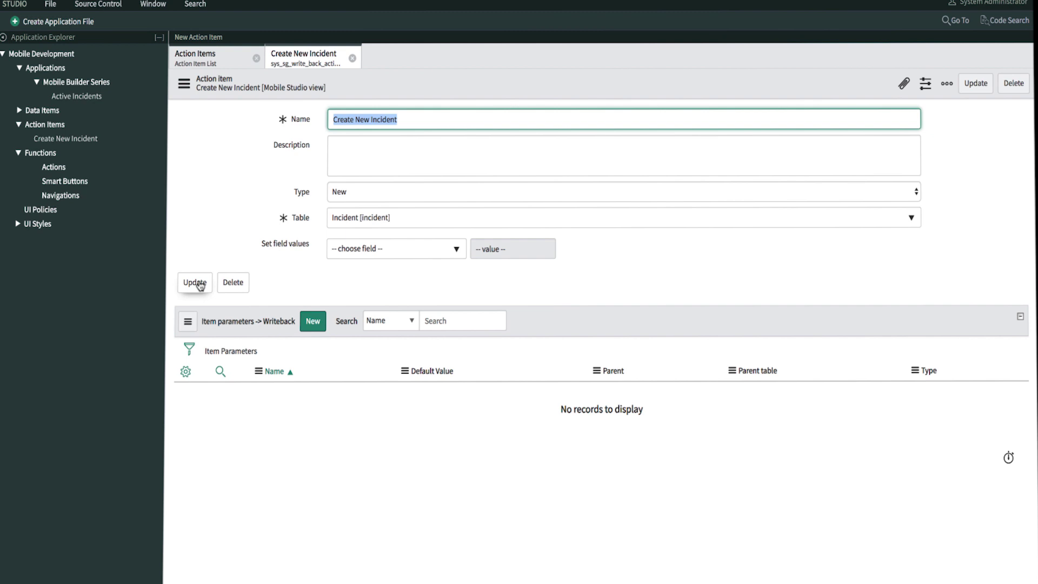
# Step: Add a String item parameter named Urgency to the action
pyautogui.click(312, 321)
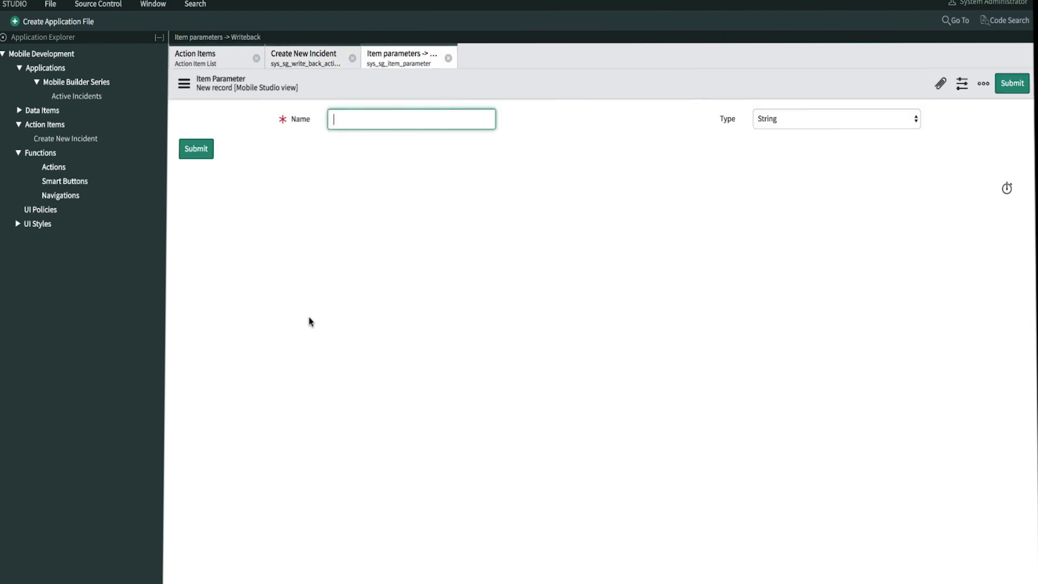
pyautogui.write('Urgency')
pyautogui.click(820, 119)
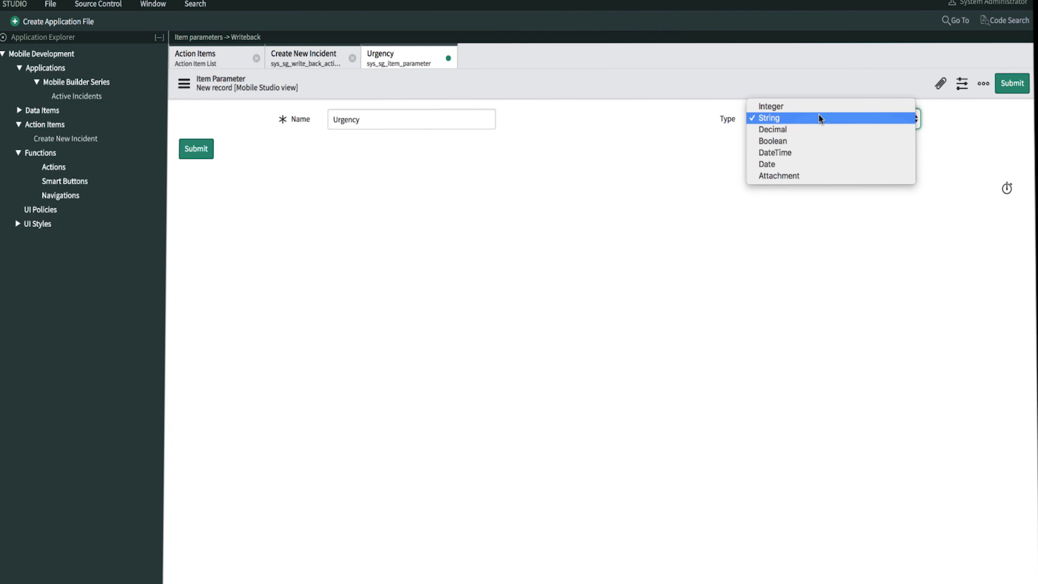
pyautogui.click(819, 117)
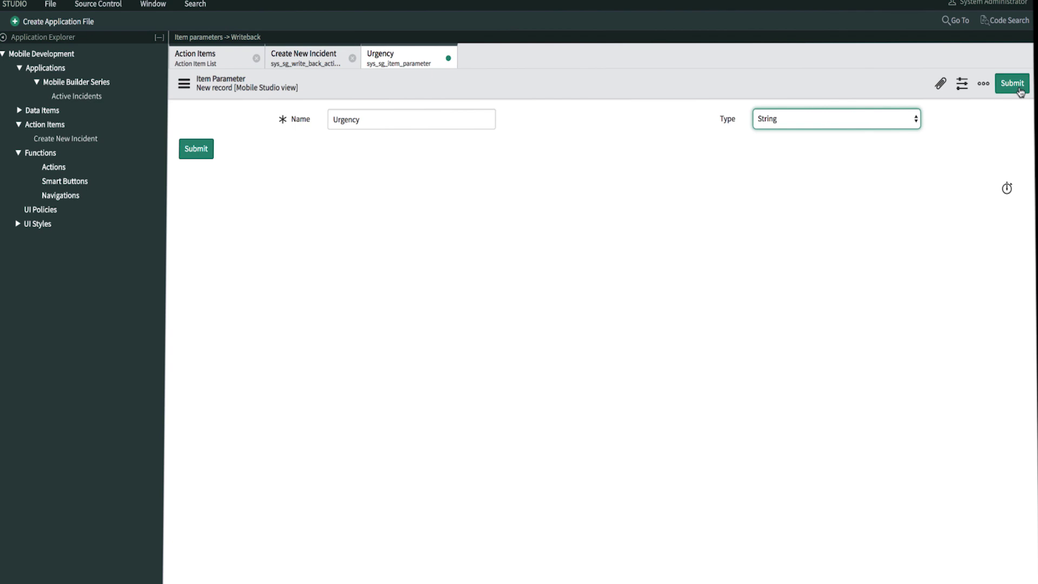
pyautogui.click(1012, 84)
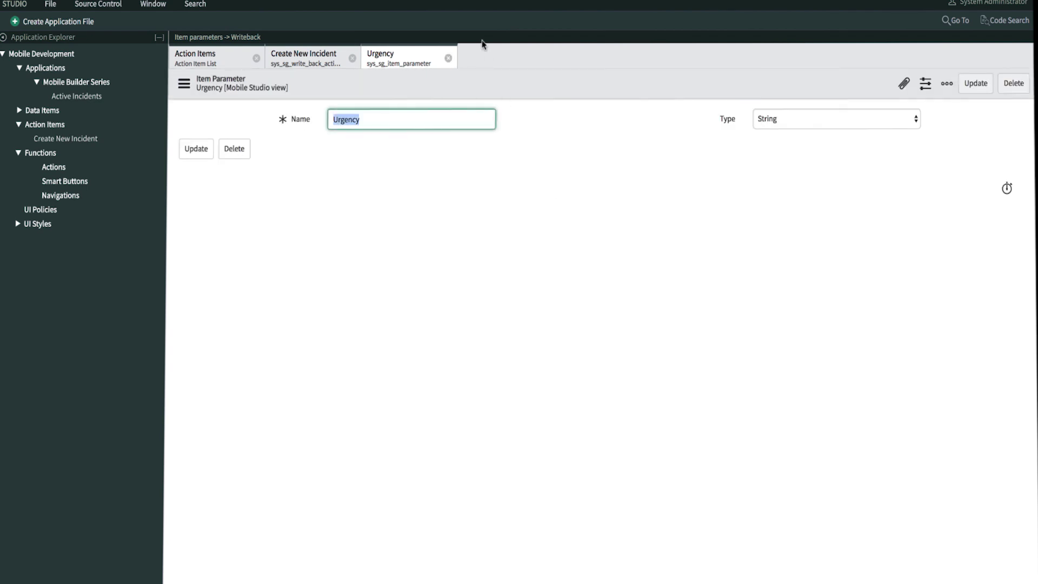
pyautogui.click(449, 58)
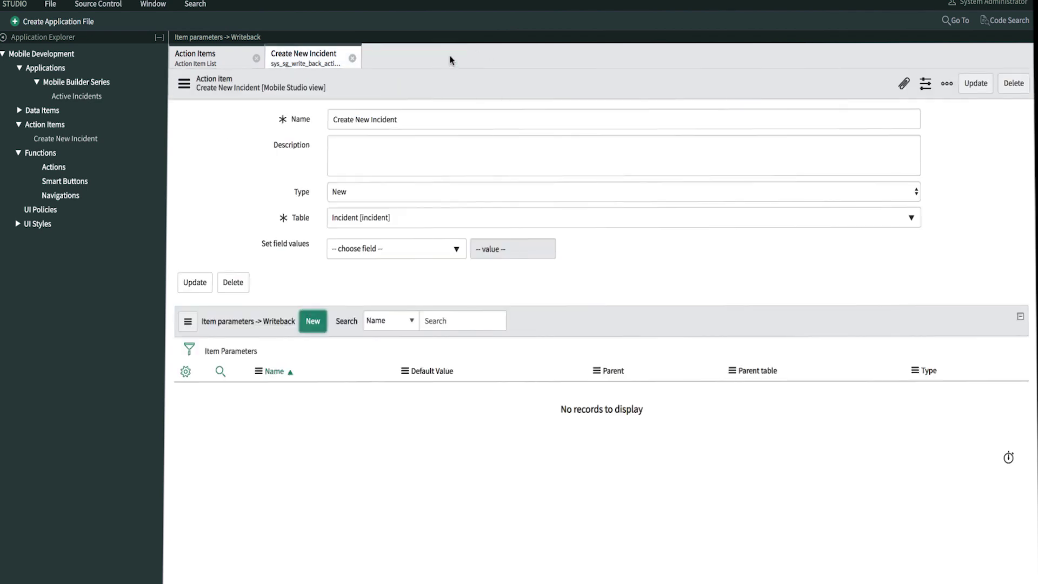
# Step: Add Short Description and Impact item parameters, then refresh the item parameters list
pyautogui.click(313, 321)
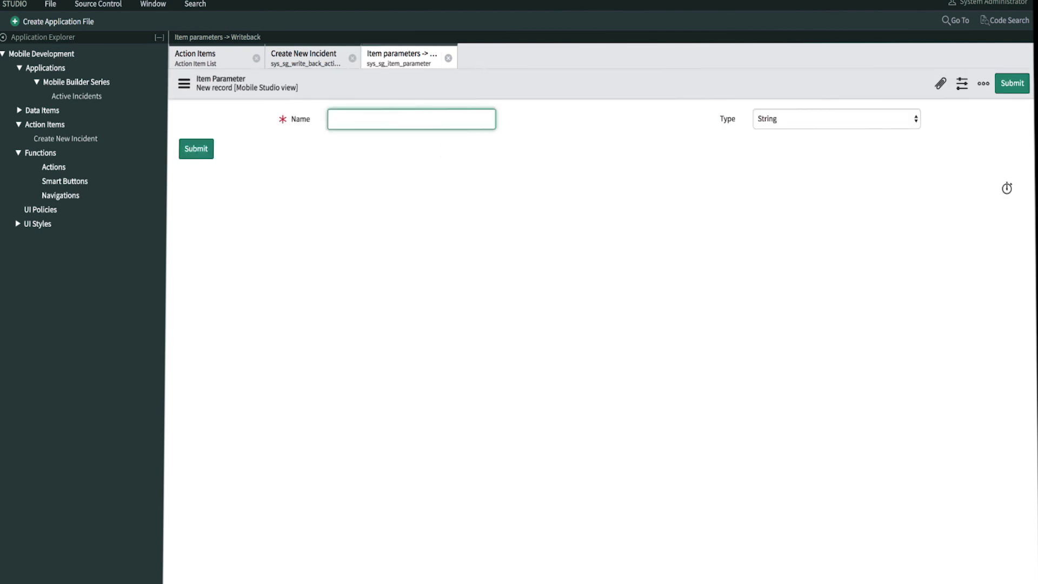
pyautogui.write('Short Description')
pyautogui.click(196, 149)
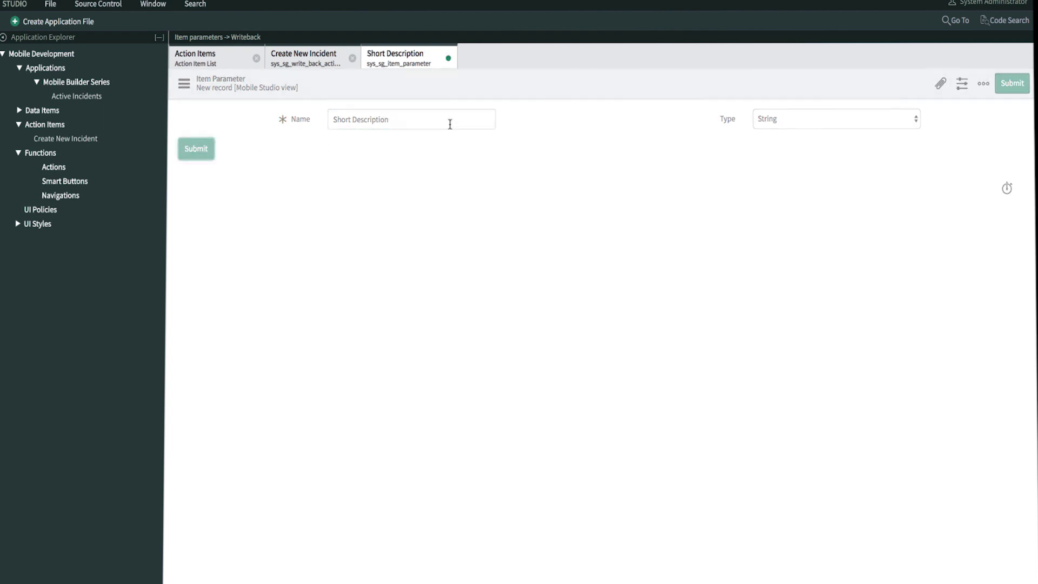
pyautogui.click(448, 58)
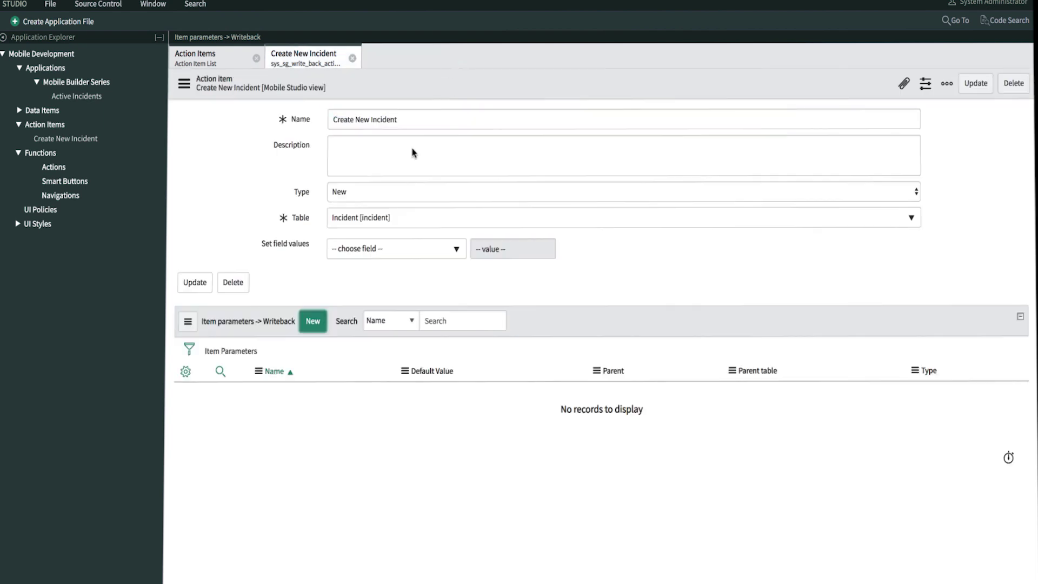
pyautogui.click(318, 317)
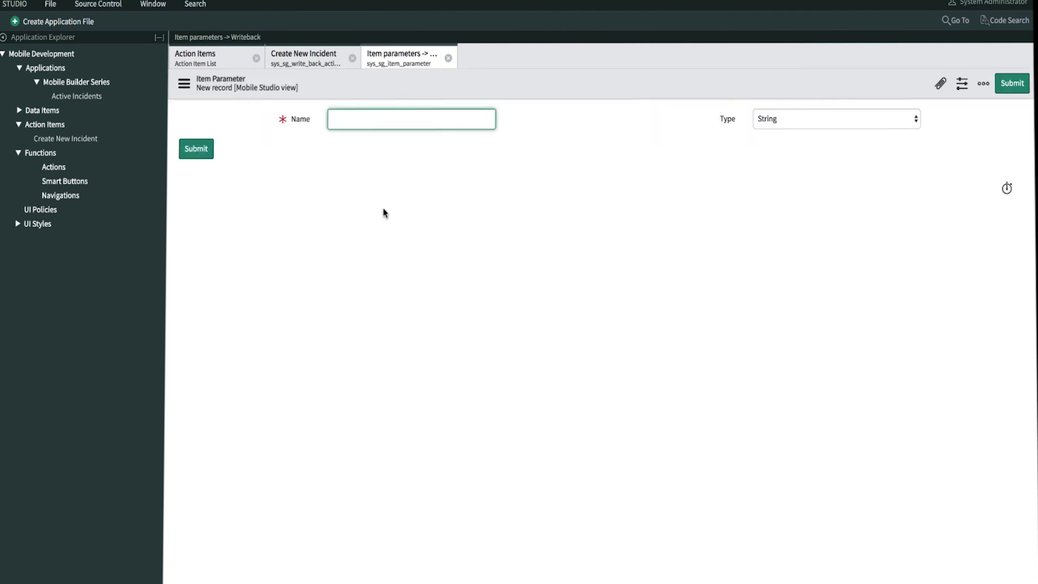
pyautogui.write('Impact')
pyautogui.click(196, 149)
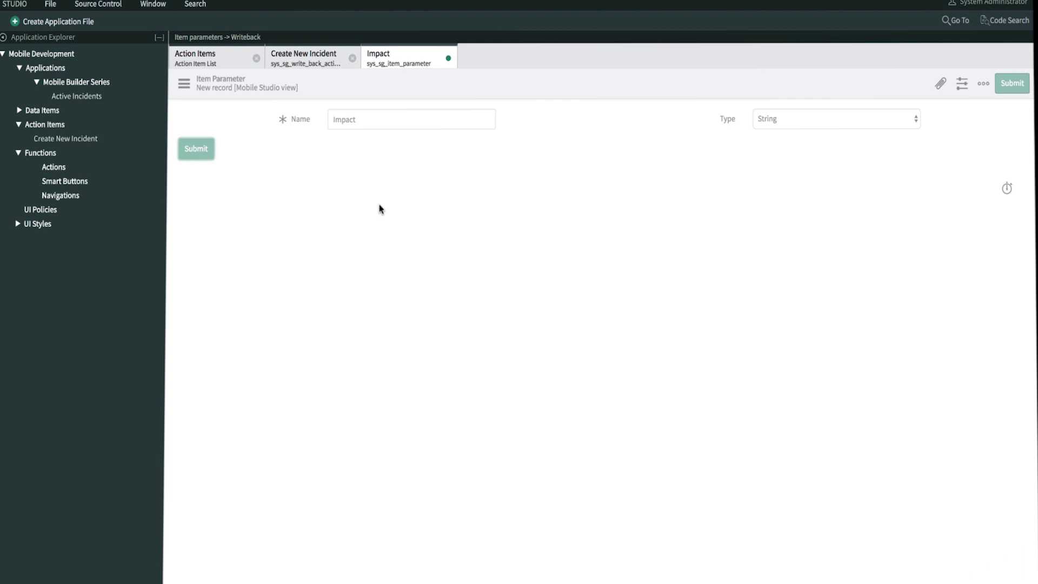
pyautogui.click(448, 58)
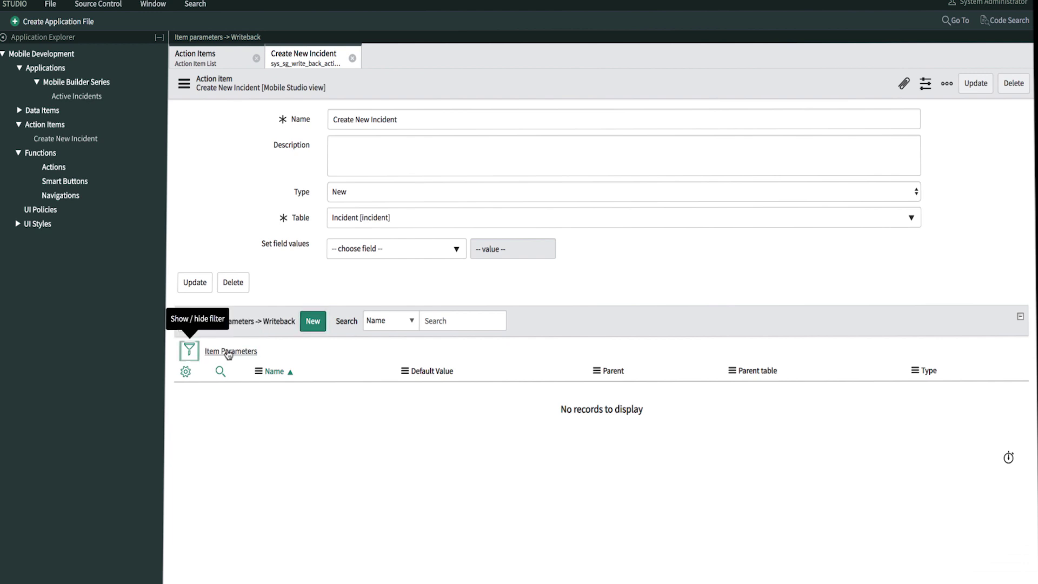
pyautogui.click(228, 352)
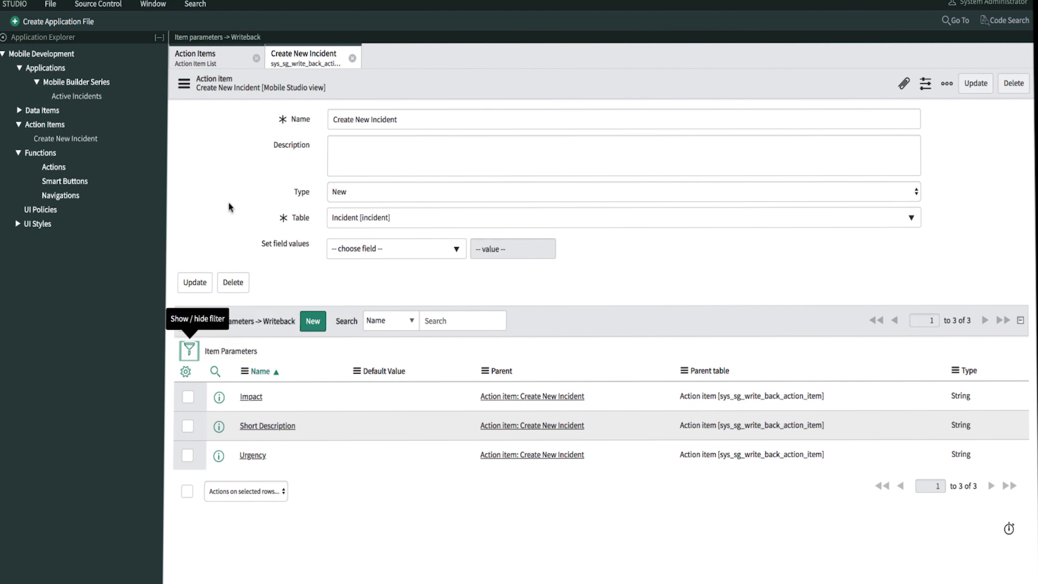
# Step: Add Urgency, Short description and Impact as the incident fields to set
pyautogui.click(369, 250)
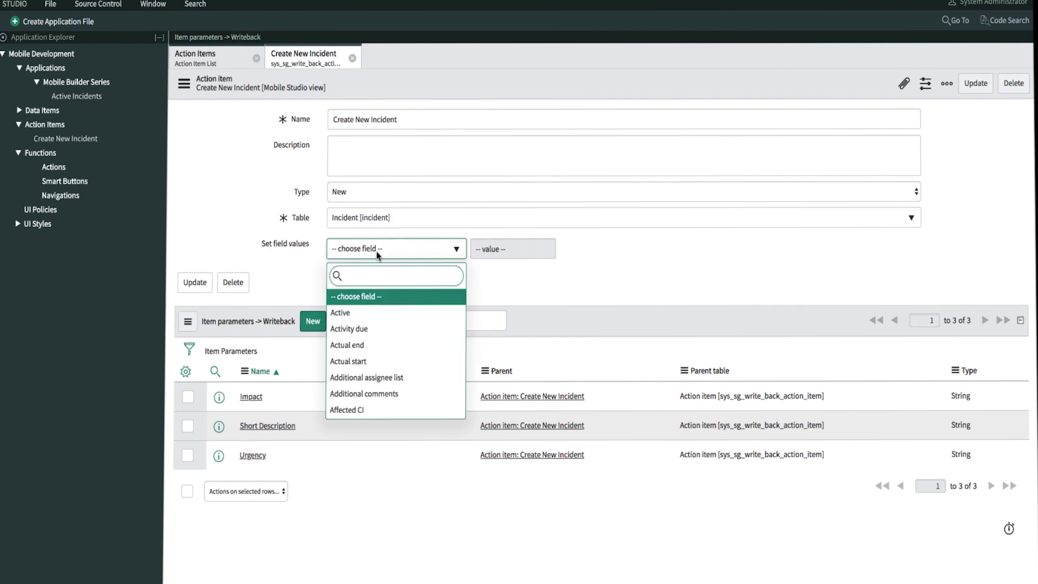
pyautogui.write('urge')
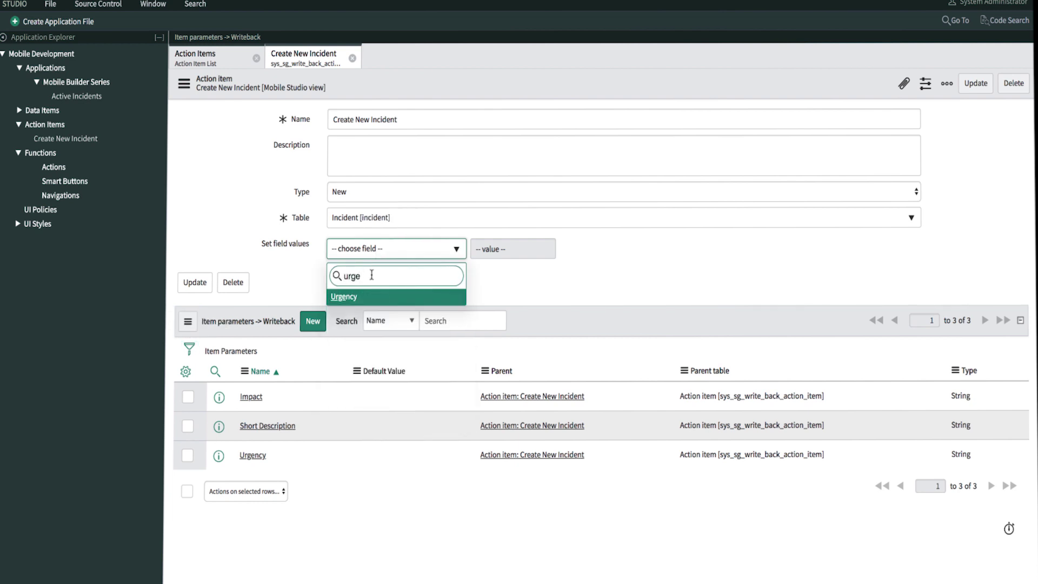
pyautogui.click(361, 298)
pyautogui.click(362, 279)
pyautogui.write('short')
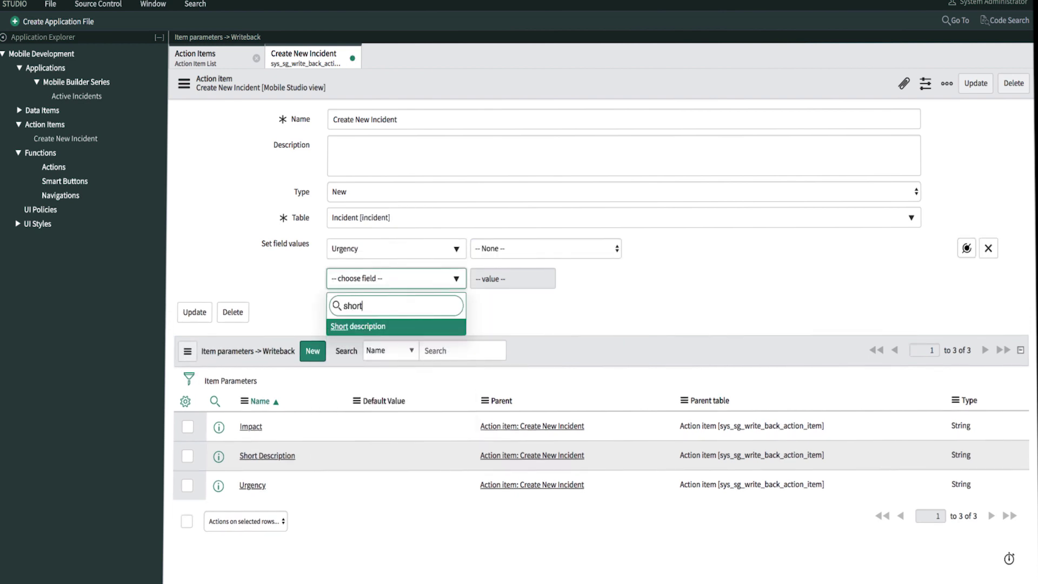
pyautogui.click(362, 327)
pyautogui.click(369, 313)
pyautogui.write('impact')
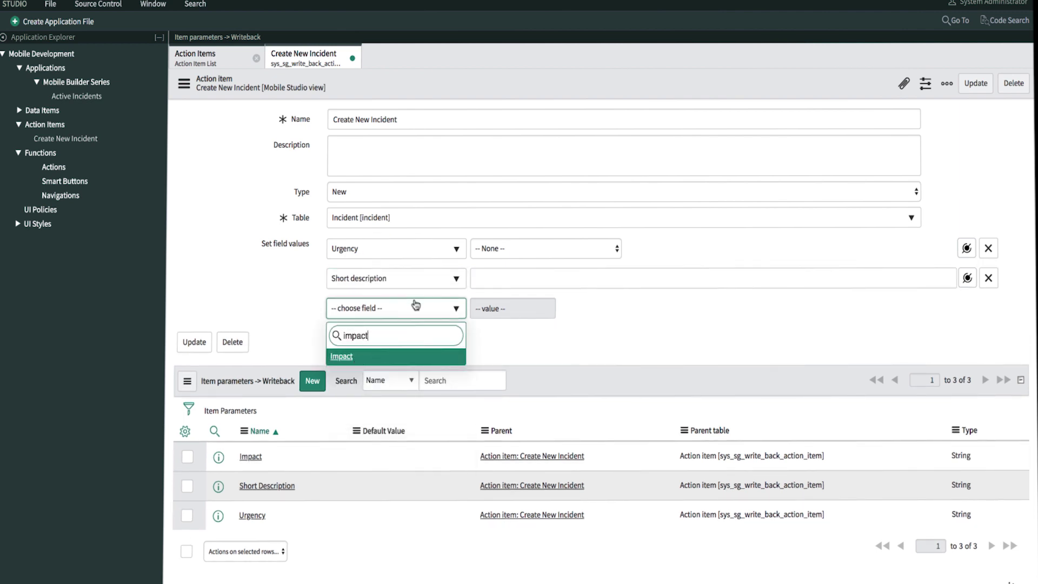
pyautogui.click(388, 356)
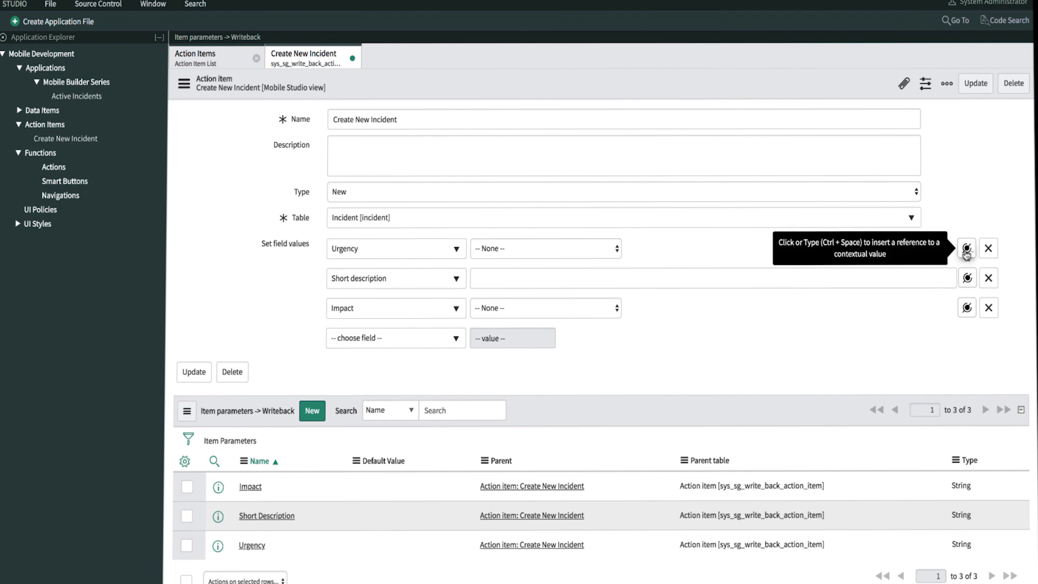
# Step: Fill each field from its matching item parameter and update the action item
pyautogui.click(966, 250)
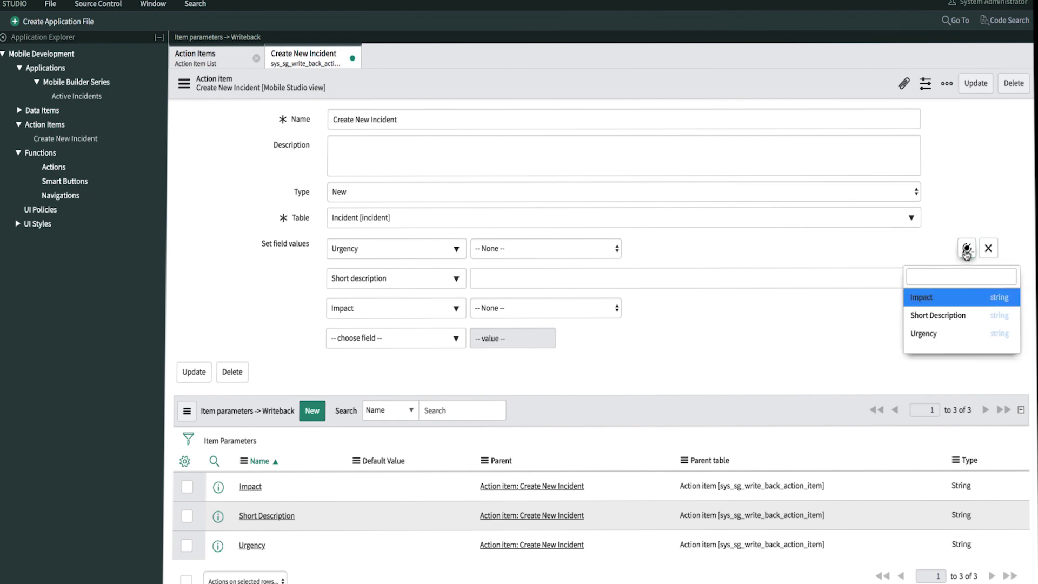
pyautogui.click(947, 333)
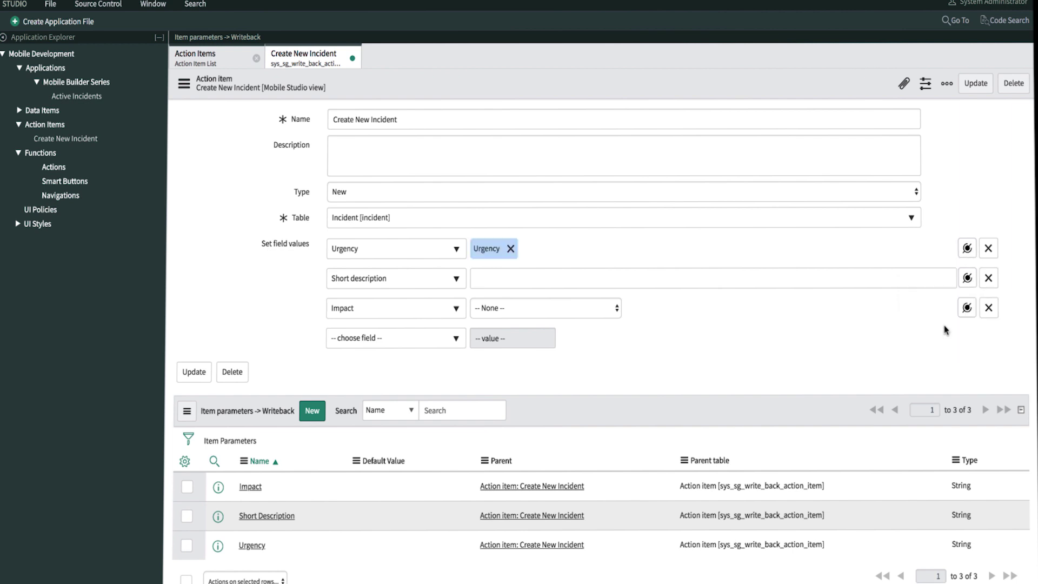
pyautogui.click(967, 278)
pyautogui.click(950, 346)
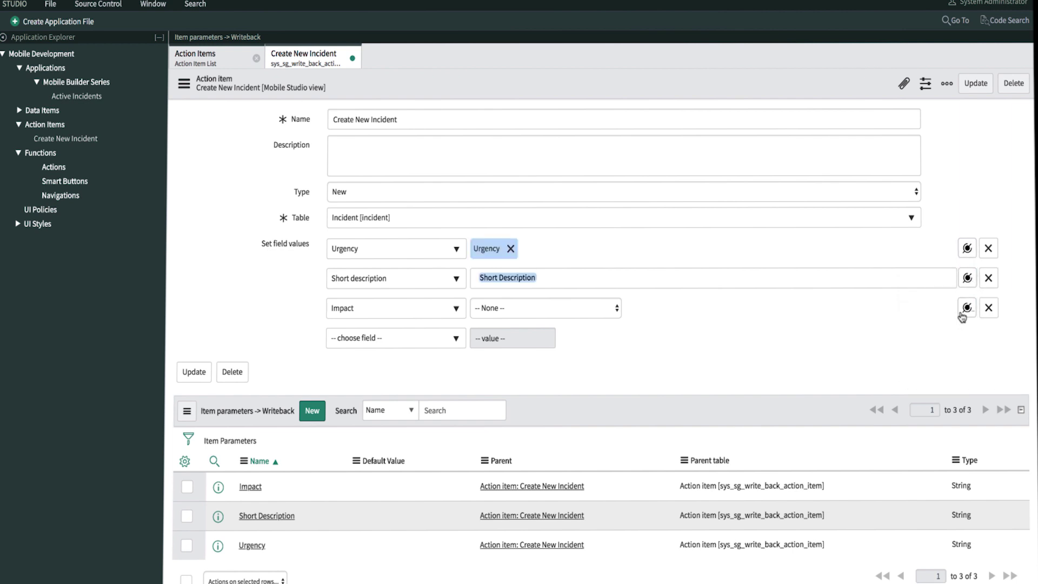
pyautogui.click(967, 308)
pyautogui.click(947, 360)
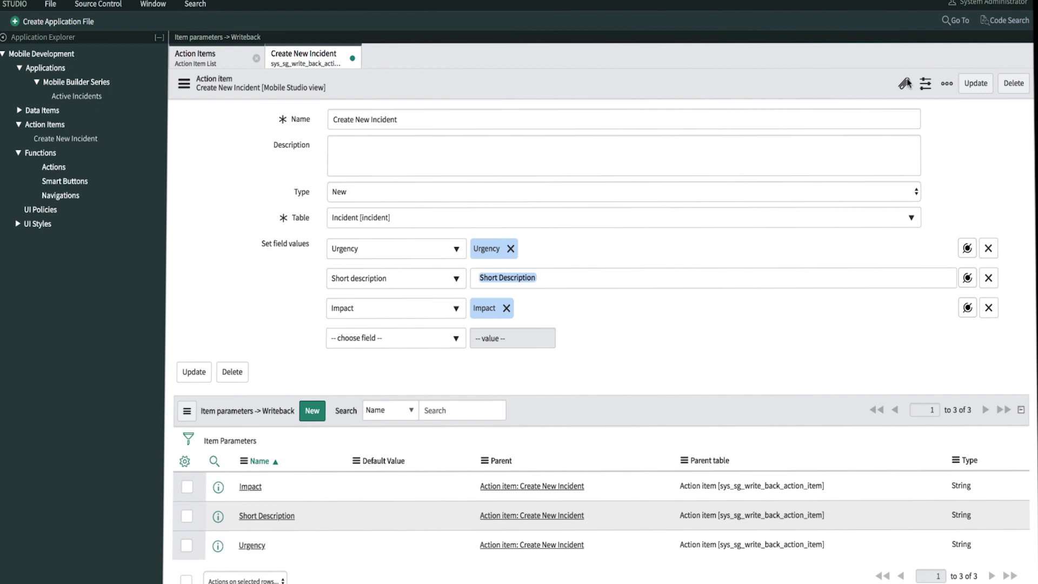
pyautogui.click(970, 84)
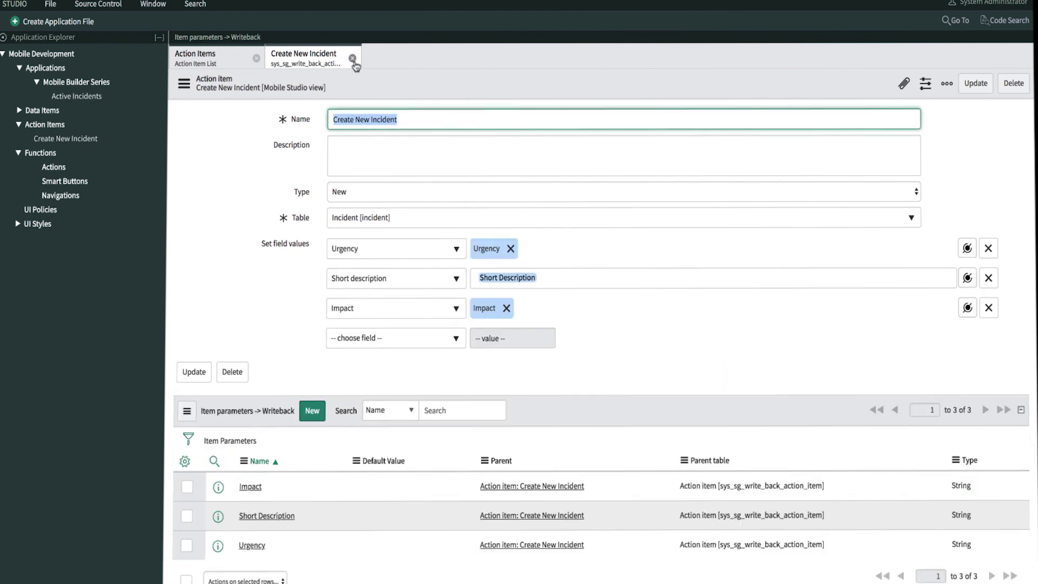
# Step: Start a new action named 'Create New Incident' with Global context
pyautogui.click(353, 59)
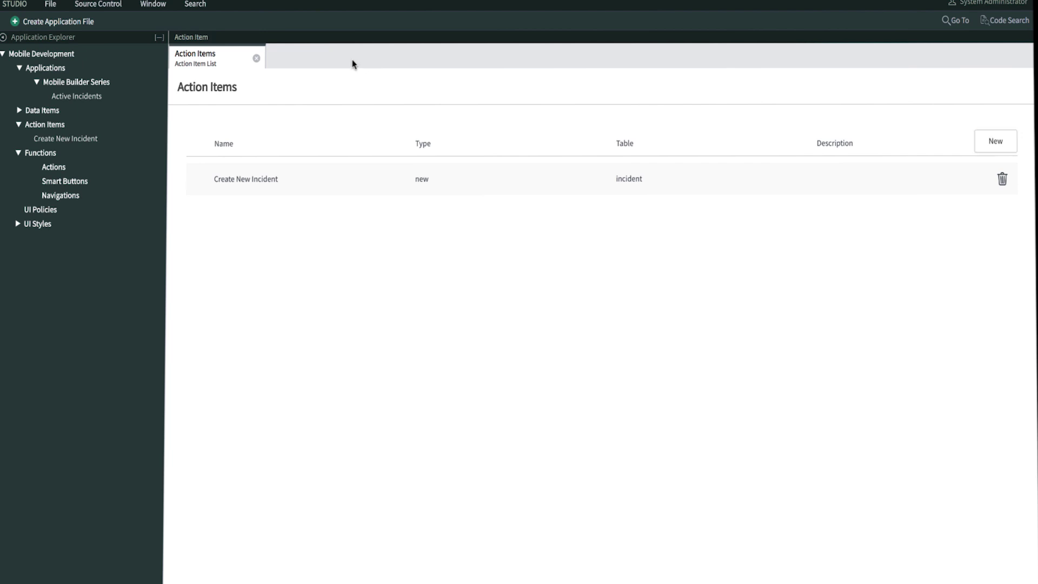
pyautogui.moveTo(155, 170)
pyautogui.click(158, 169)
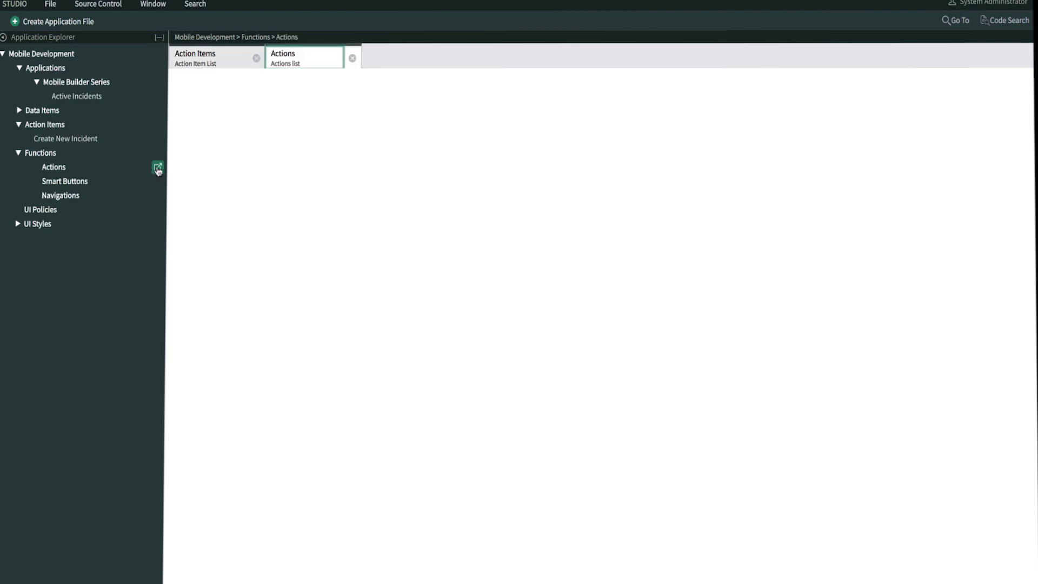
pyautogui.click(1015, 145)
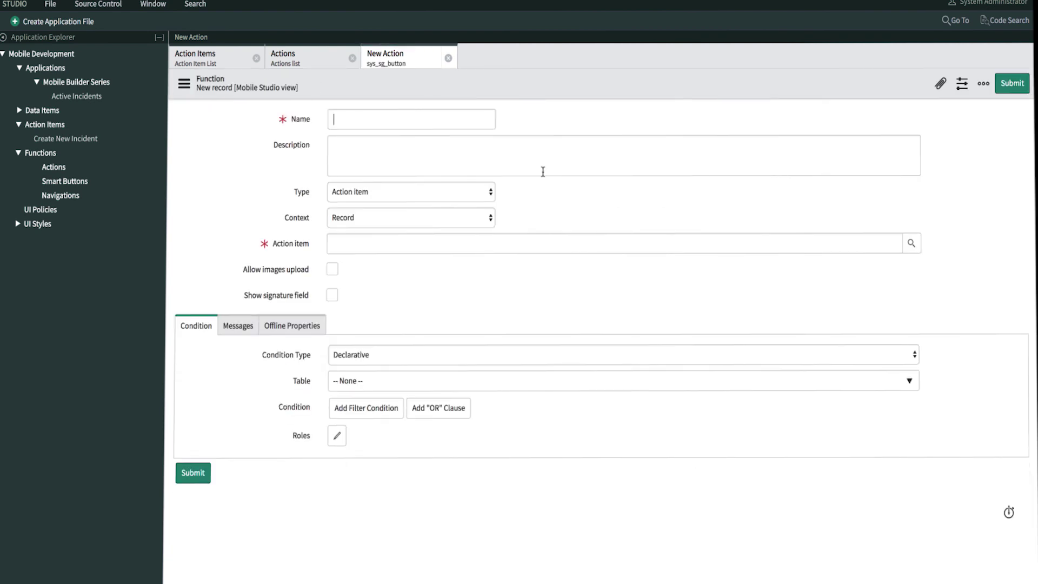
pyautogui.write('create New Incide')
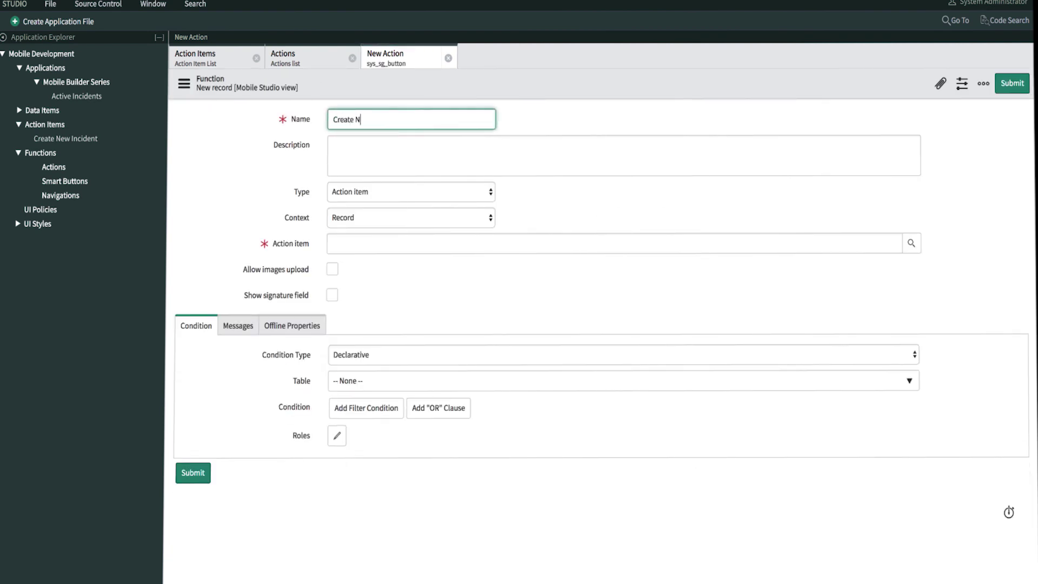
pyautogui.write('nt')
pyautogui.click(393, 218)
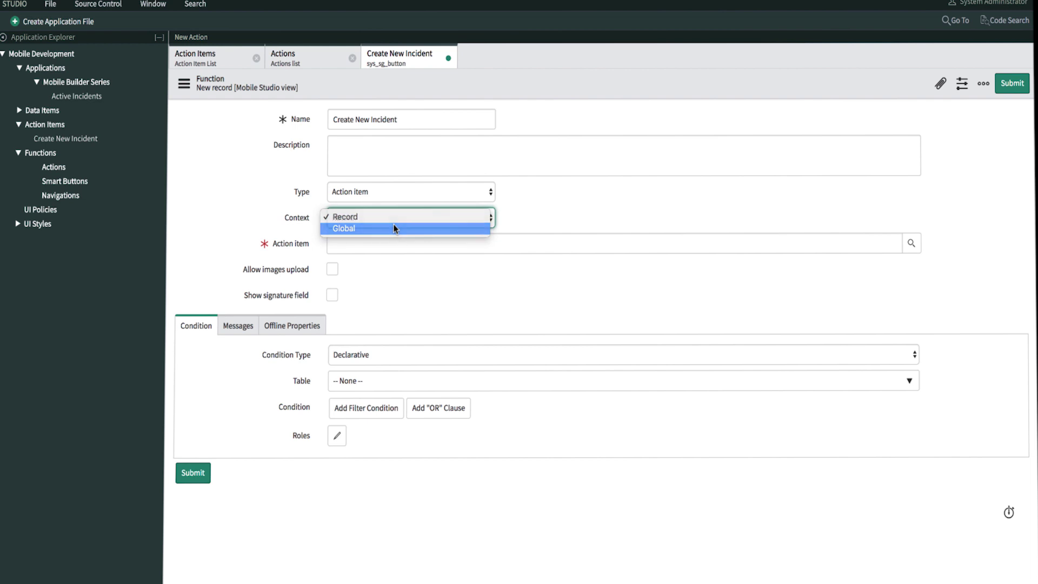
pyautogui.click(395, 228)
# Step: Link the action to the Create New Incident action item and submit it
pyautogui.click(387, 249)
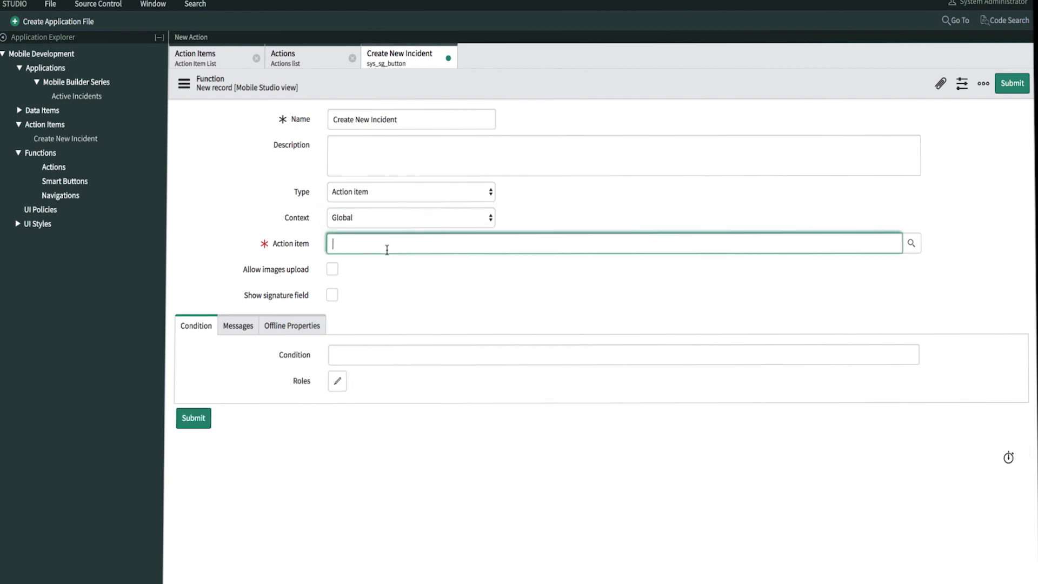
pyautogui.write('Create')
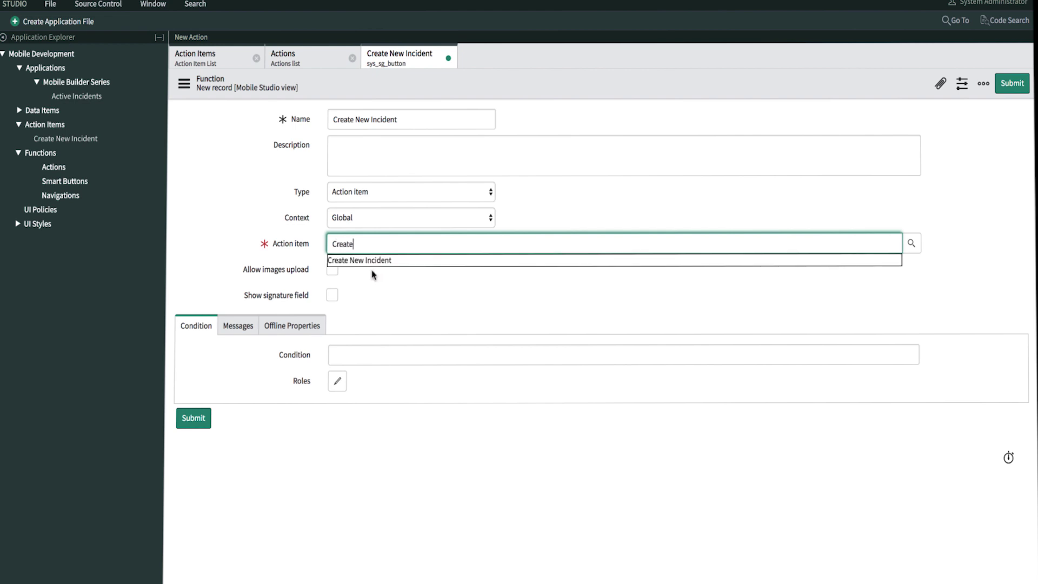
pyautogui.click(374, 261)
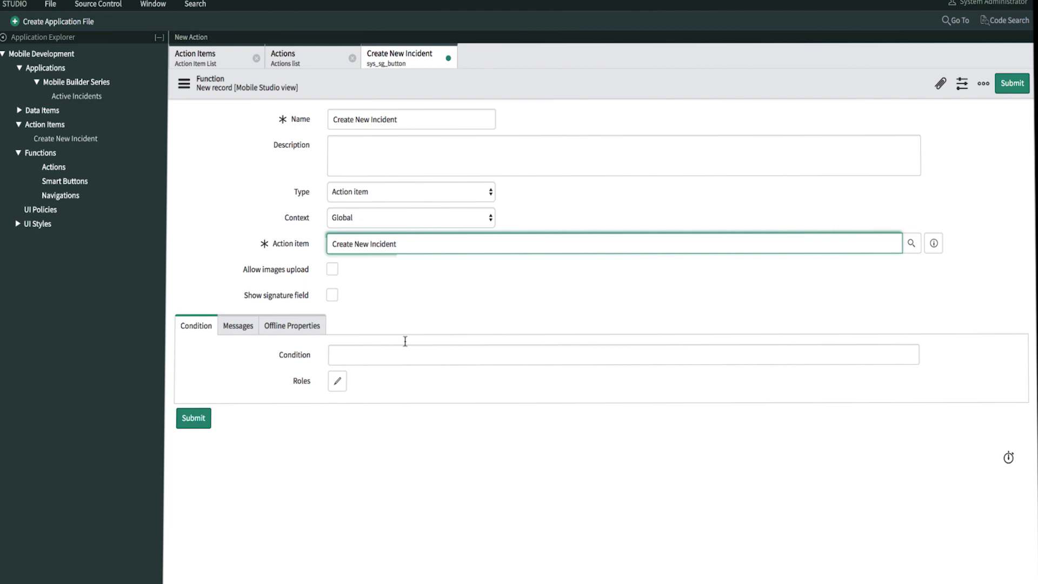
pyautogui.click(247, 326)
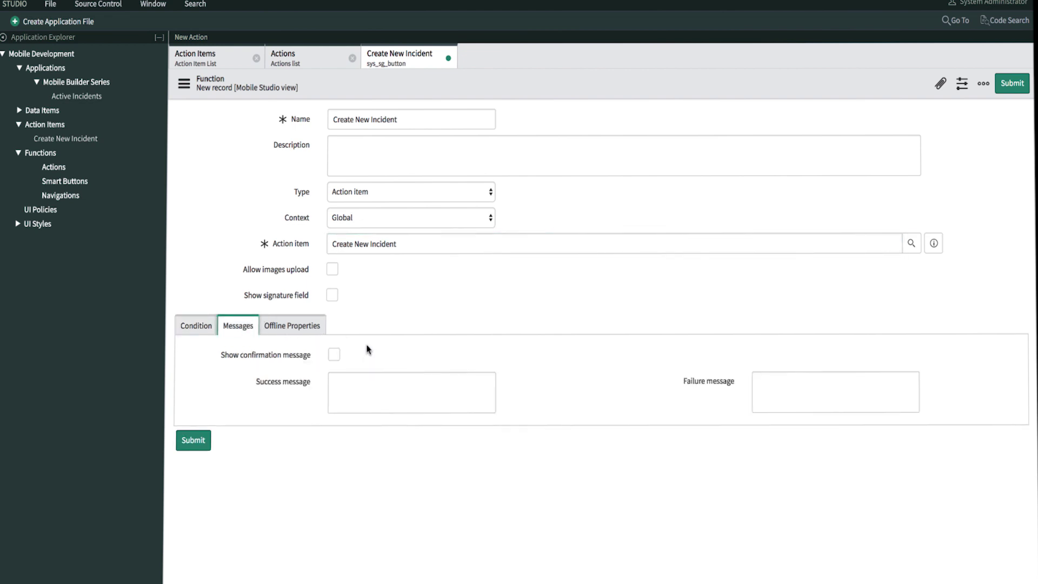
pyautogui.click(321, 329)
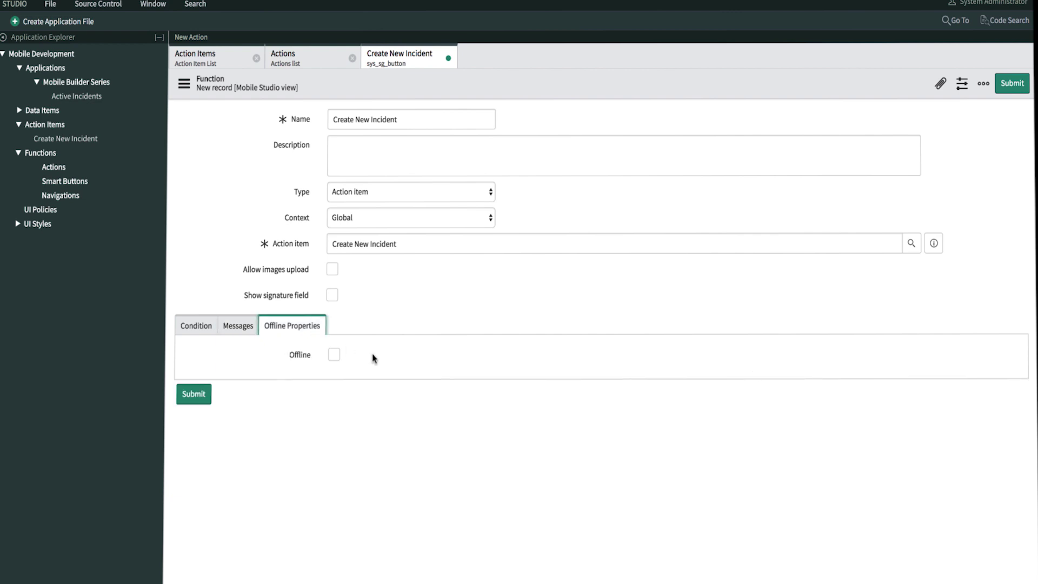
pyautogui.click(1002, 87)
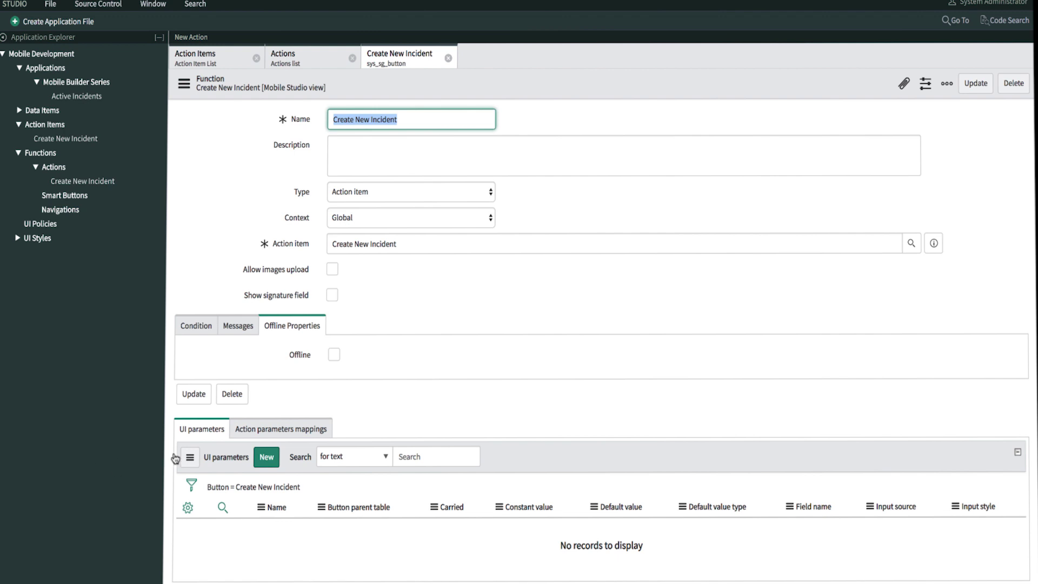
pyautogui.click(266, 456)
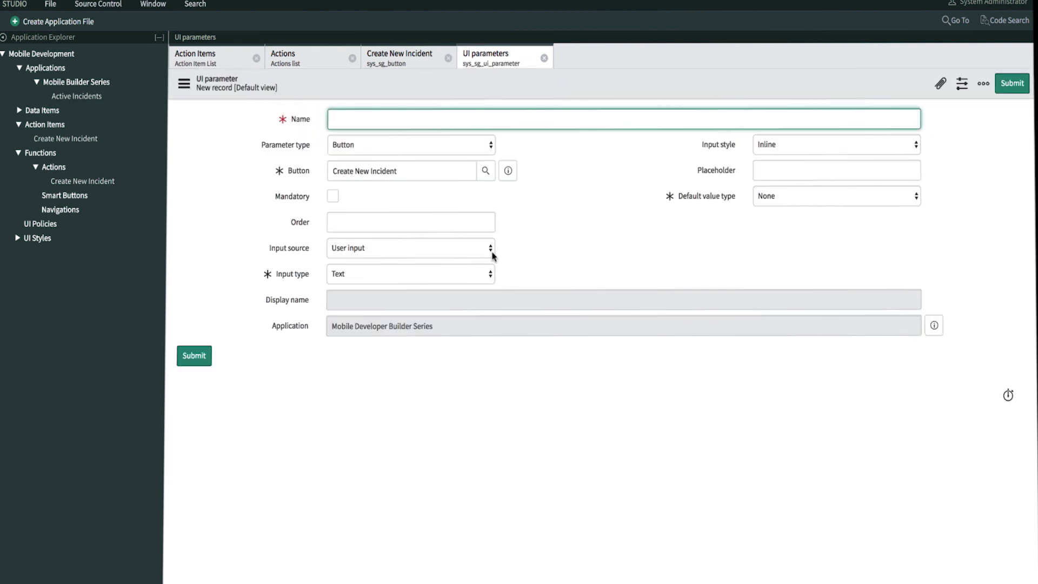
# Step: Name the UI parameter Urgency, make it mandatory, with User input as a List
pyautogui.write('Urgency')
pyautogui.click(333, 196)
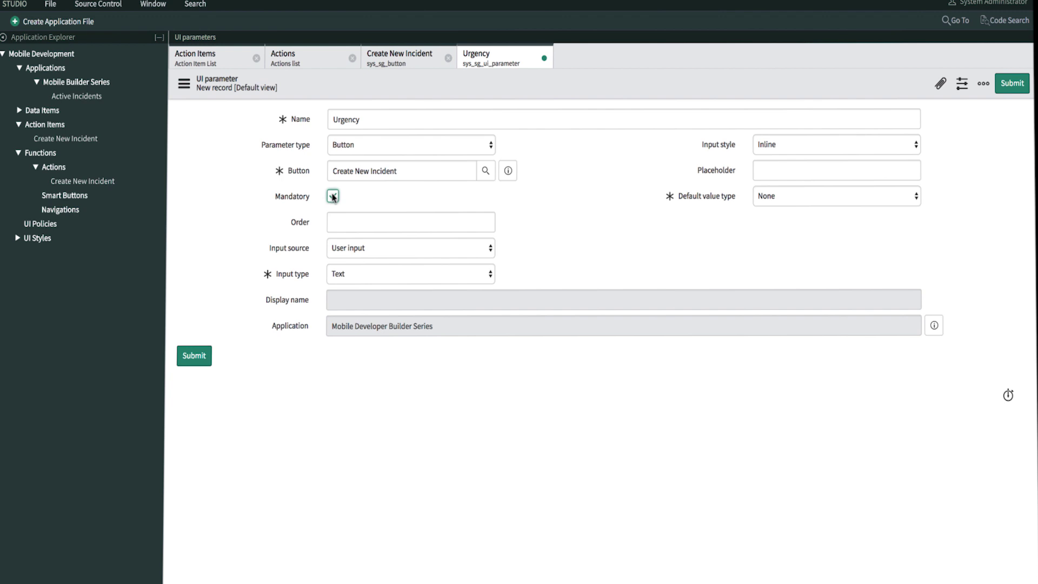
pyautogui.click(366, 248)
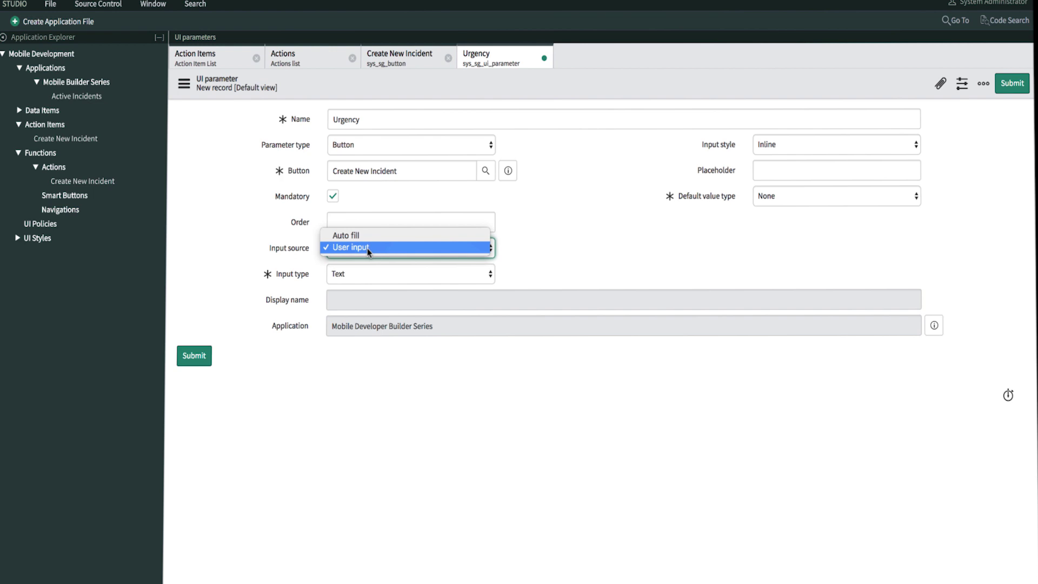
pyautogui.click(368, 248)
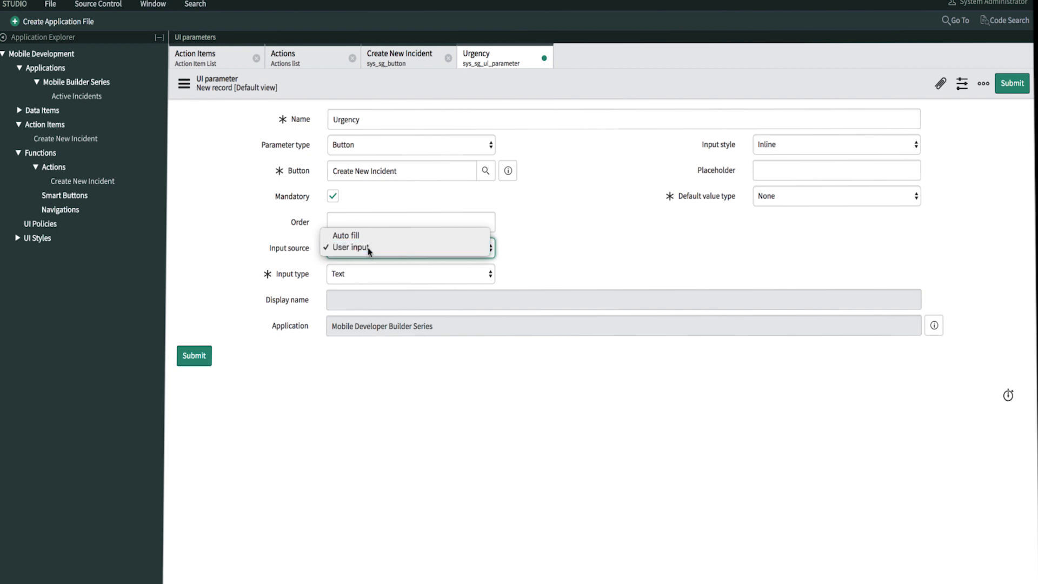
pyautogui.click(377, 280)
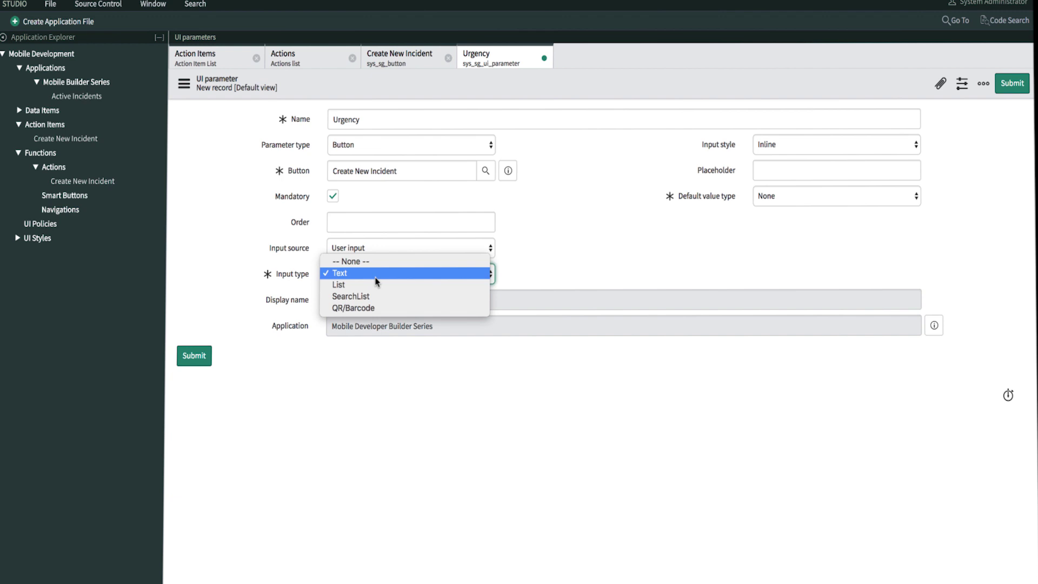
pyautogui.click(377, 285)
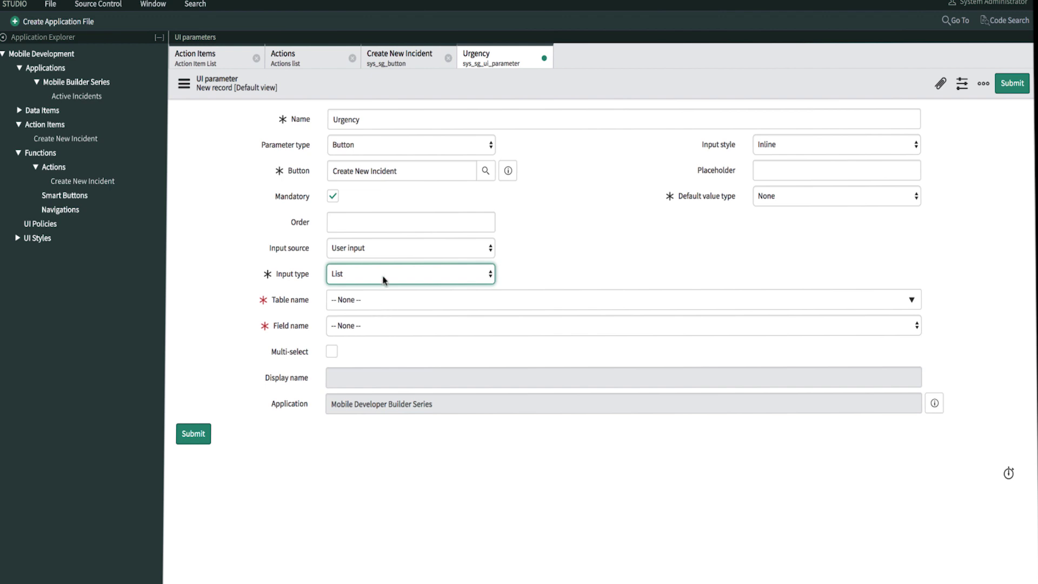
pyautogui.click(382, 278)
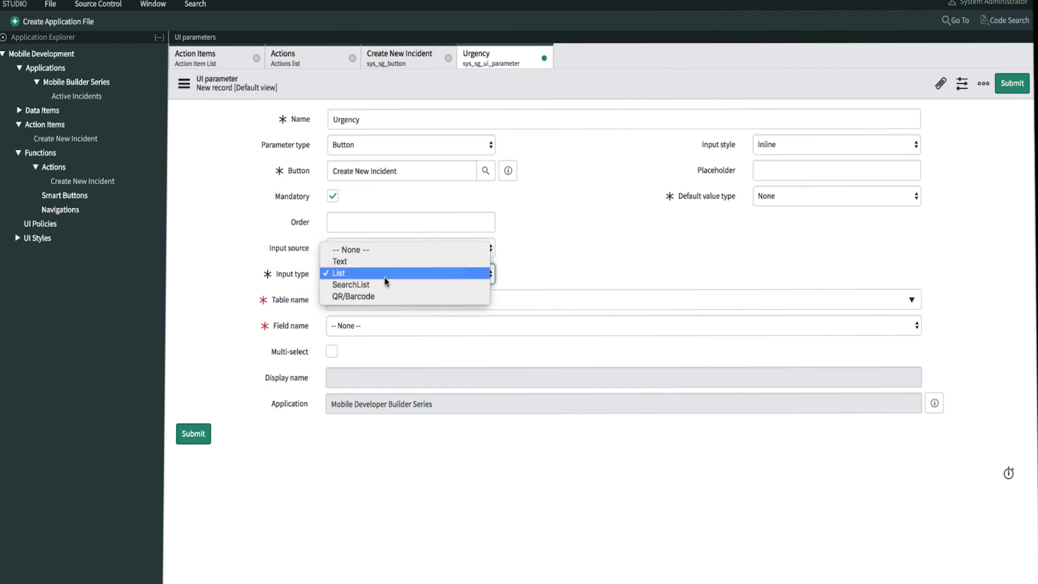
pyautogui.click(382, 273)
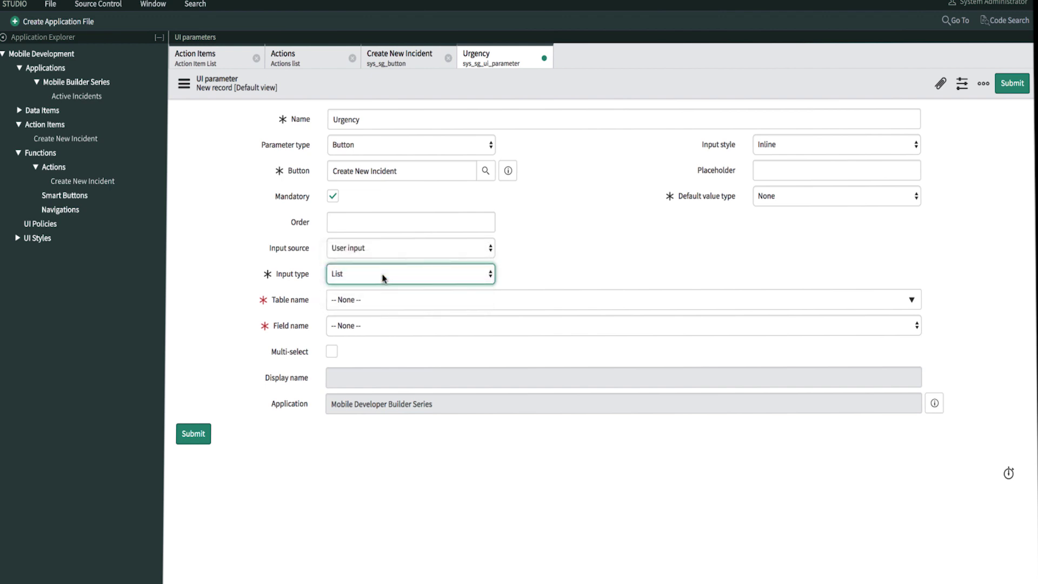
# Step: Source the list from the Incident table's Urgency field, default None, and save it
pyautogui.click(396, 306)
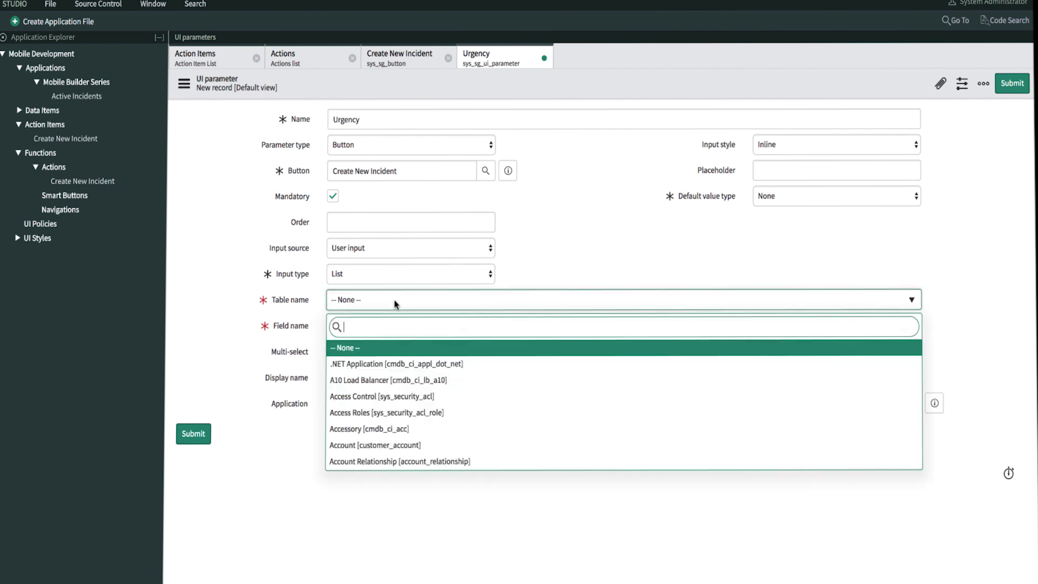
pyautogui.write('incidnet')
pyautogui.press('BackSpace')
pyautogui.press('BackSpace')
pyautogui.press('BackSpace')
pyautogui.press('BackSpace')
pyautogui.write('den')
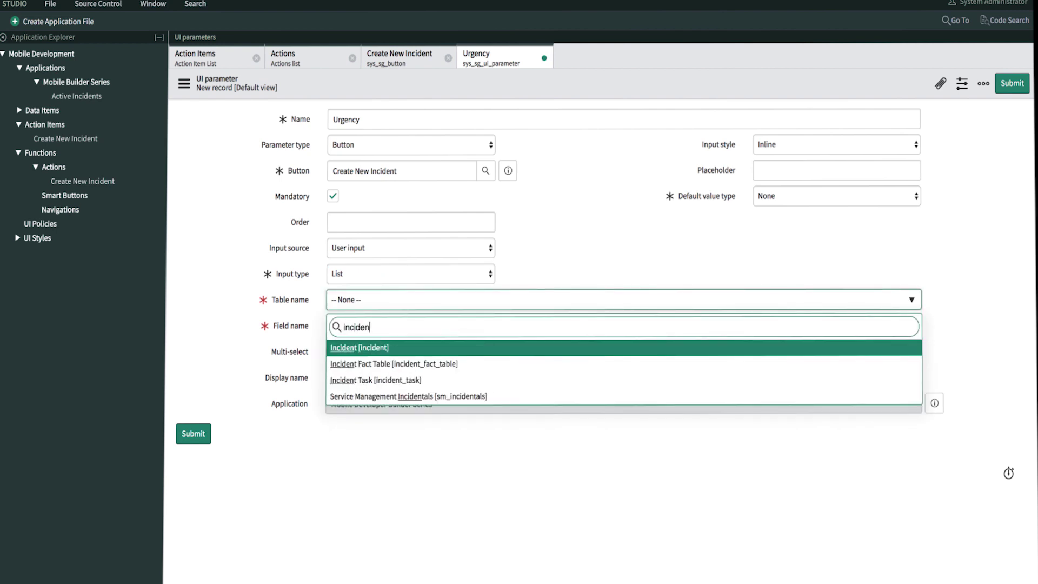
pyautogui.click(381, 347)
pyautogui.click(403, 334)
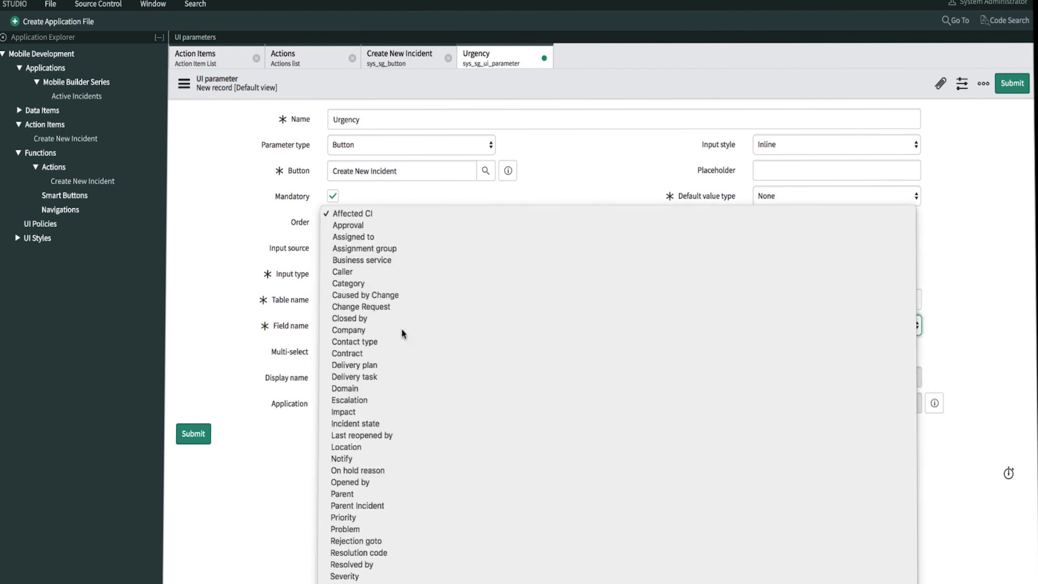
pyautogui.write('urgency')
pyautogui.press('Return')
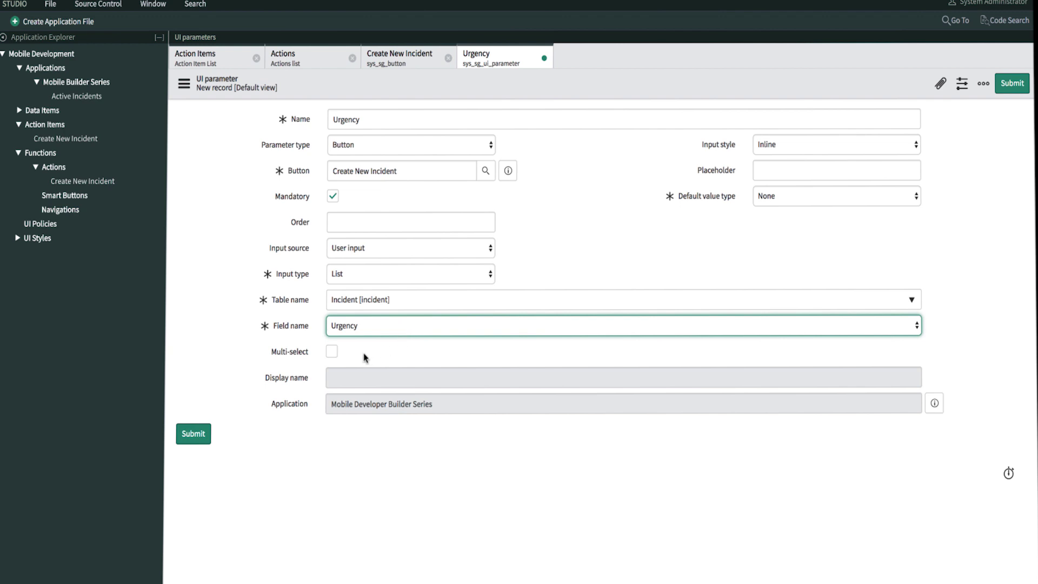
pyautogui.click(770, 202)
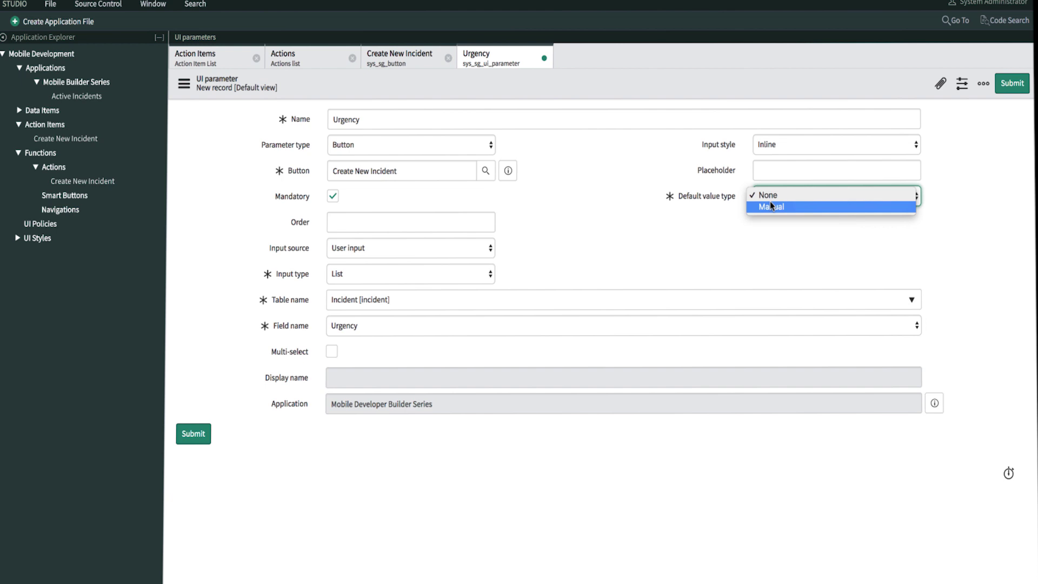
pyautogui.click(773, 195)
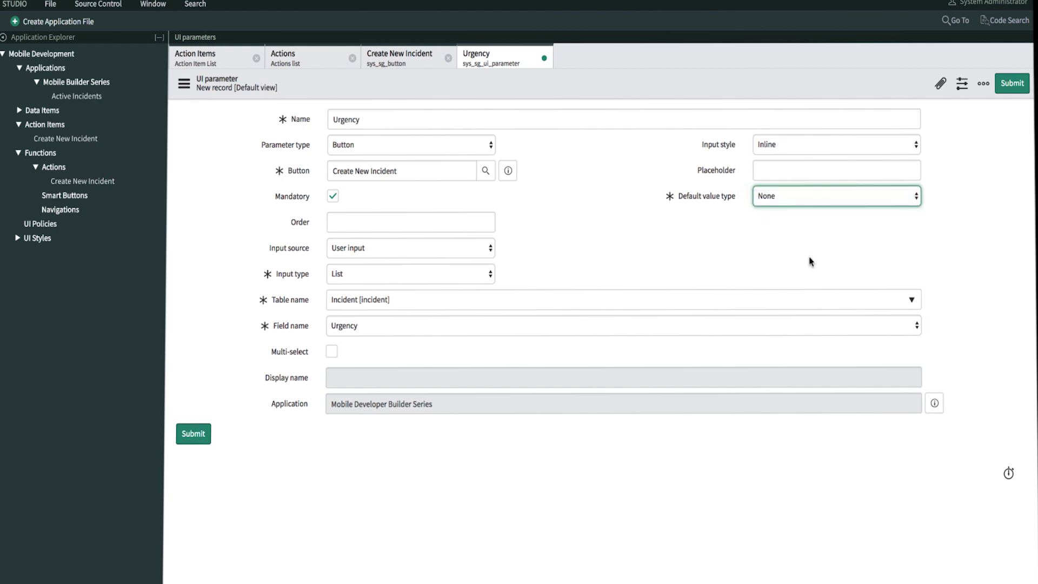
pyautogui.click(1010, 83)
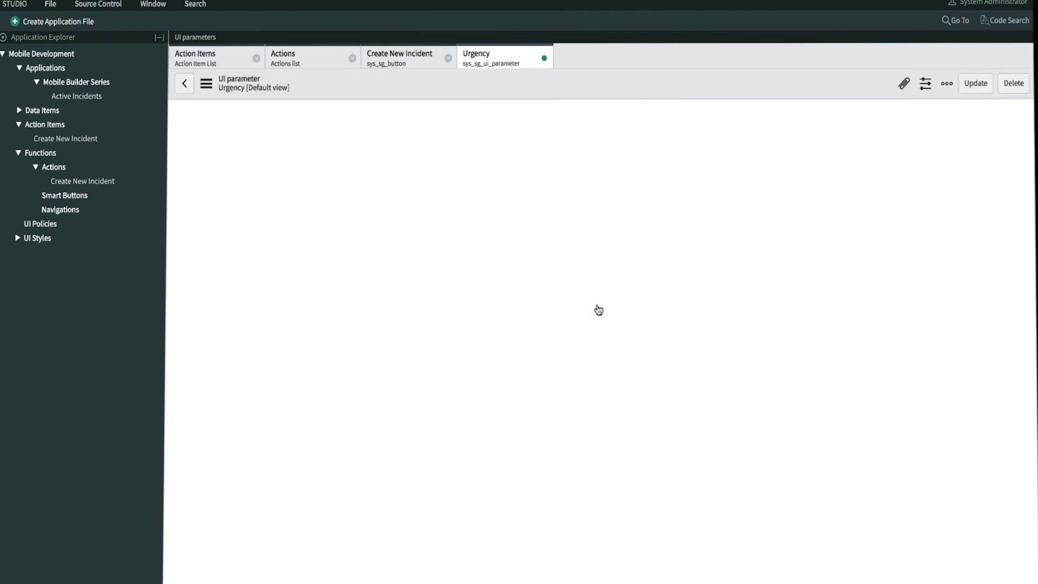
pyautogui.click(544, 58)
pyautogui.click(272, 464)
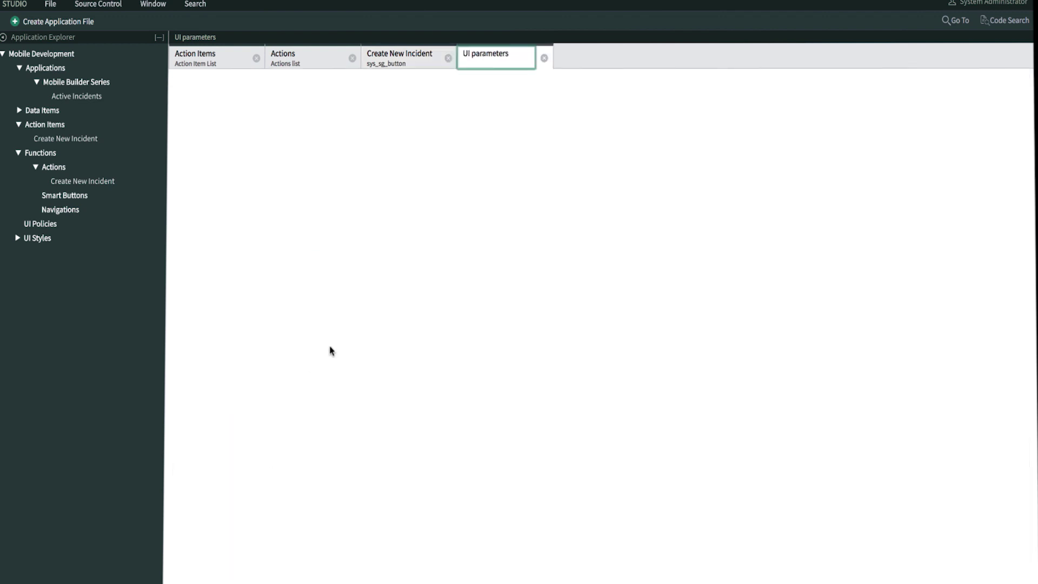
# Step: Save a mandatory 'Short Description' UI parameter with Text input type
pyautogui.write('Short Description')
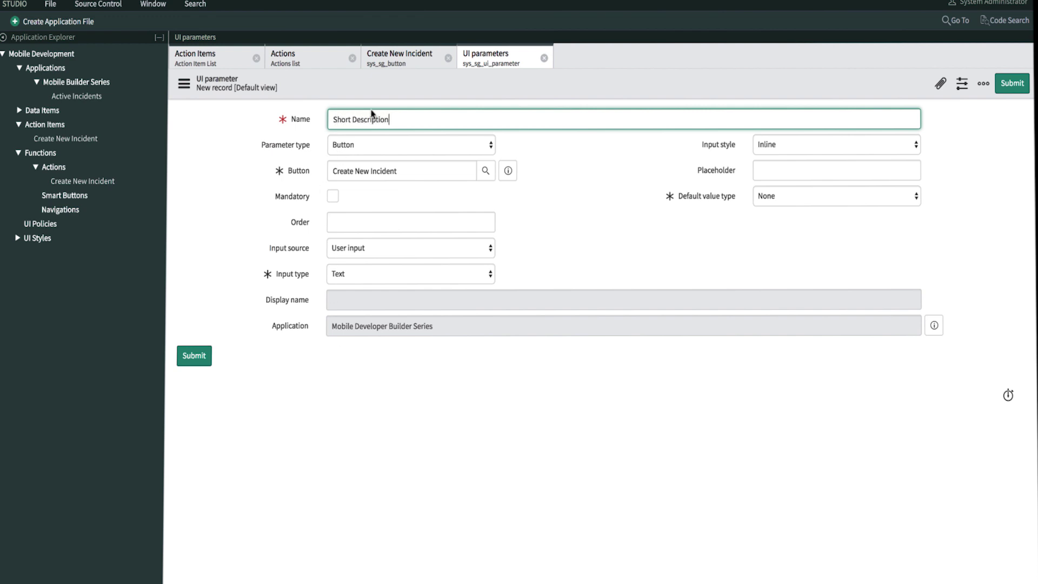
pyautogui.click(334, 197)
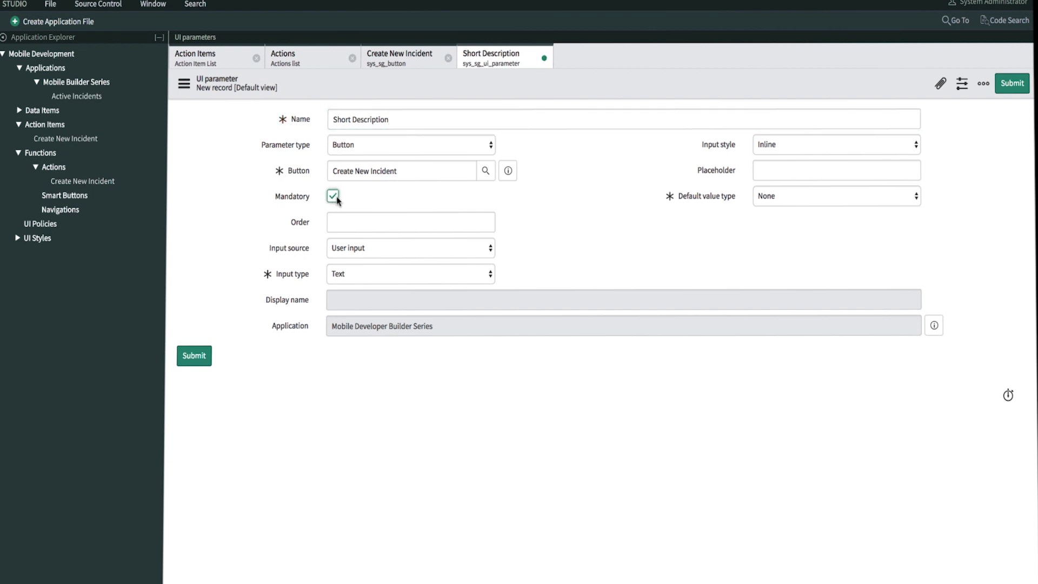
pyautogui.click(373, 278)
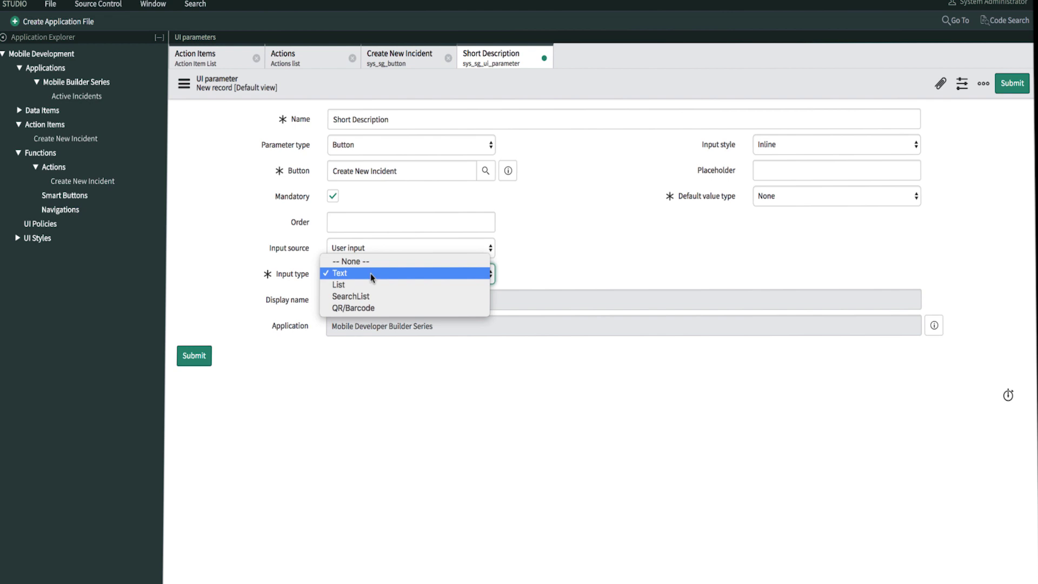
pyautogui.click(372, 277)
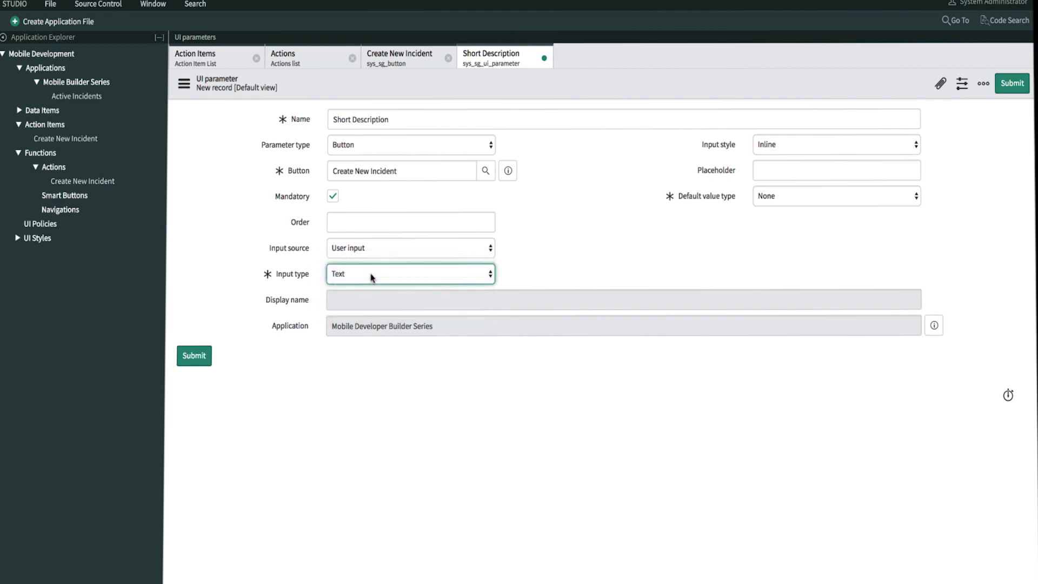
pyautogui.click(205, 359)
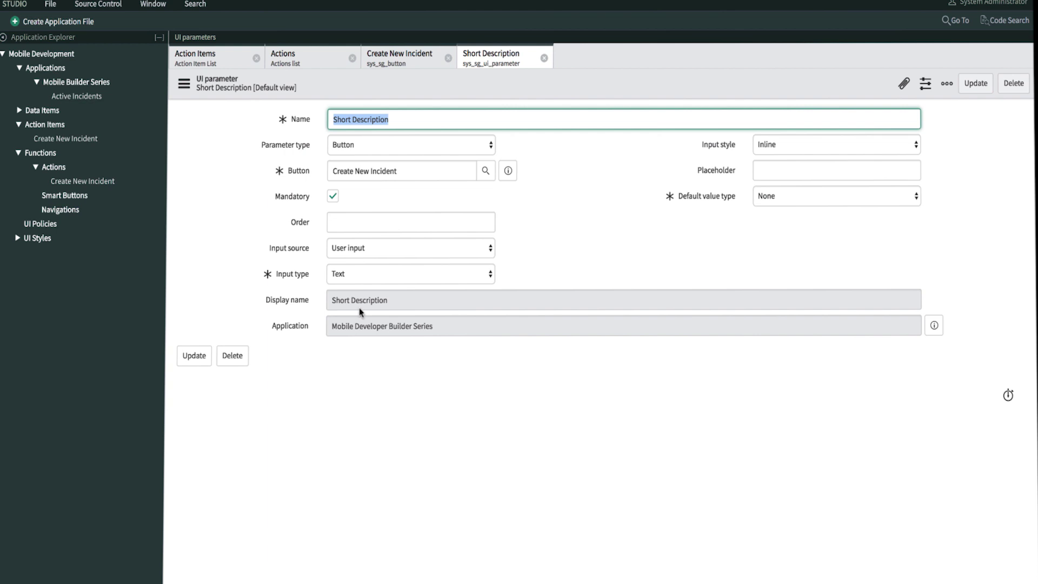
pyautogui.click(544, 58)
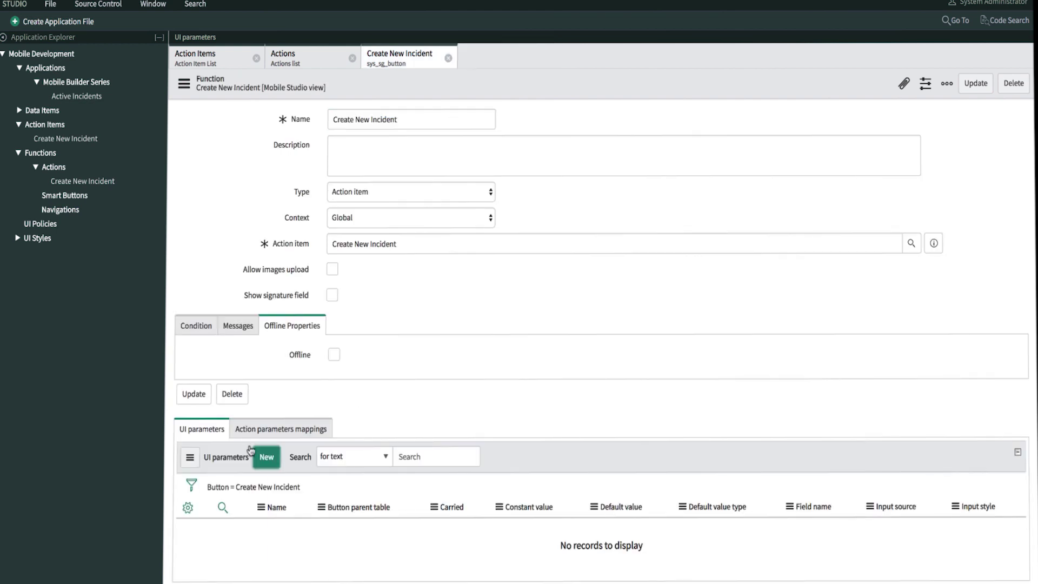
pyautogui.click(267, 458)
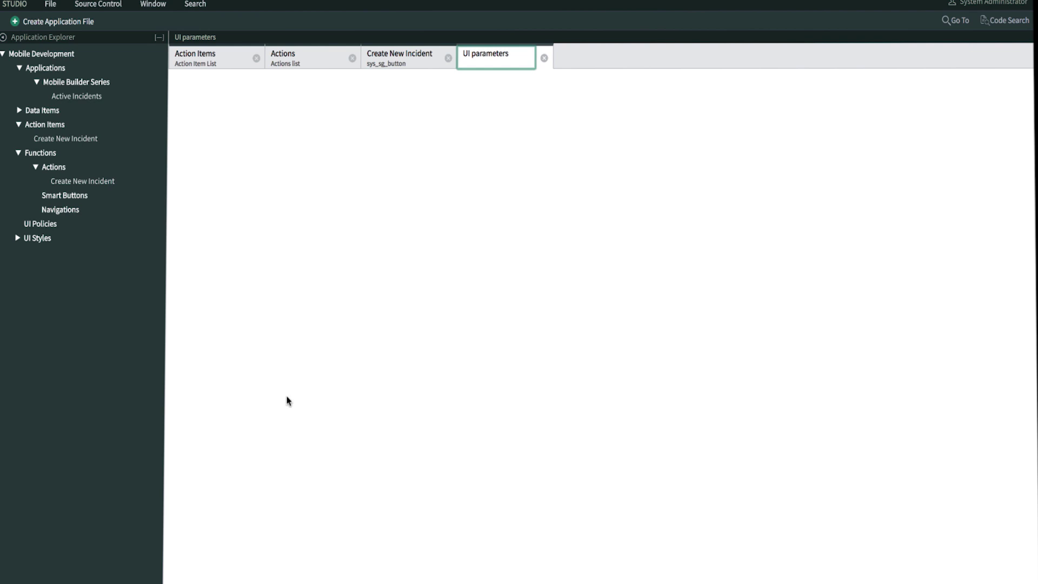
# Step: Name the UI parameter Impact, make it mandatory, and set its input type to List
pyautogui.click(379, 122)
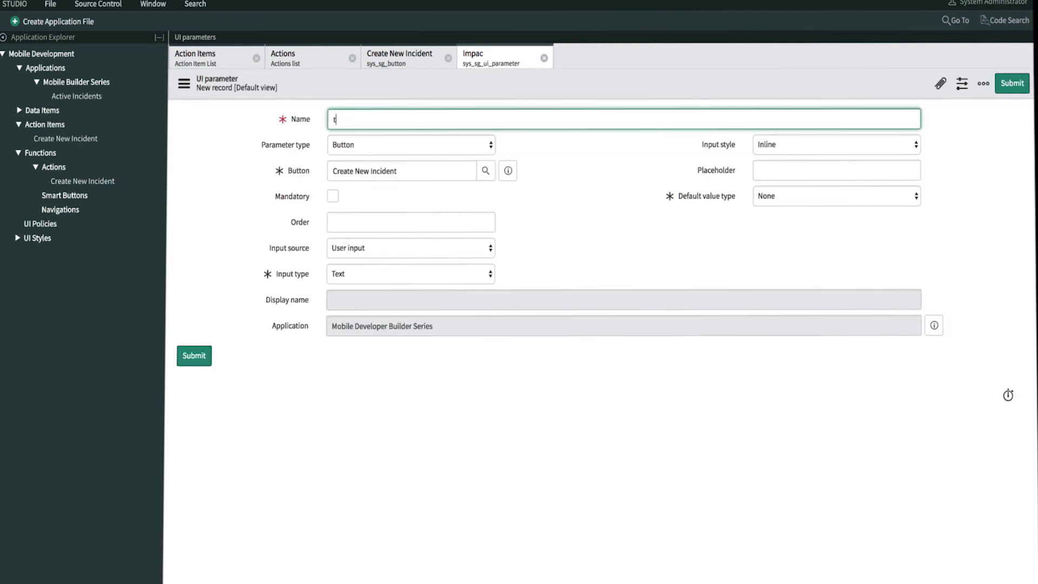
pyautogui.write('Impact')
pyautogui.click(332, 195)
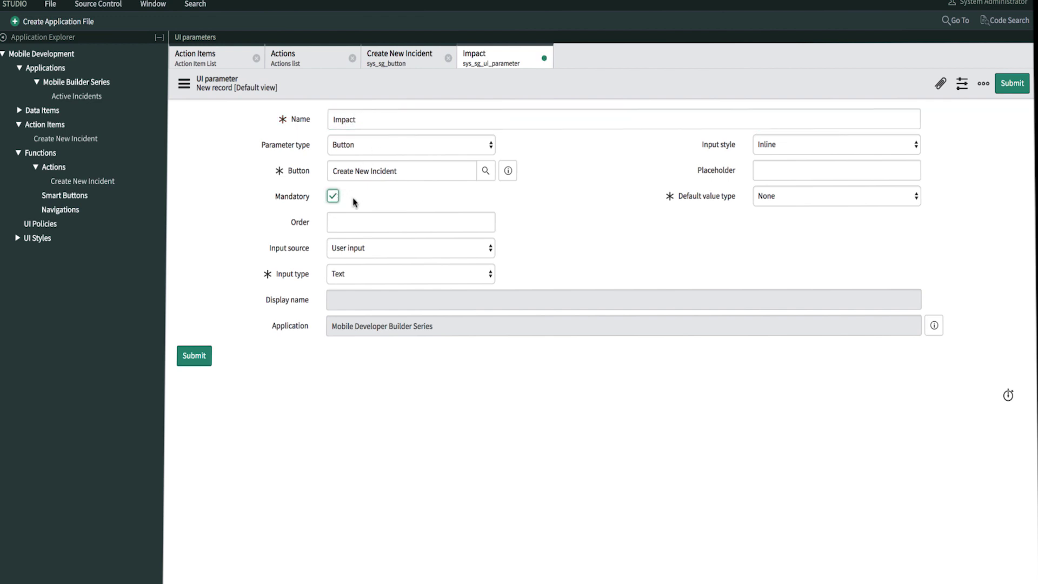
pyautogui.click(434, 274)
pyautogui.click(437, 285)
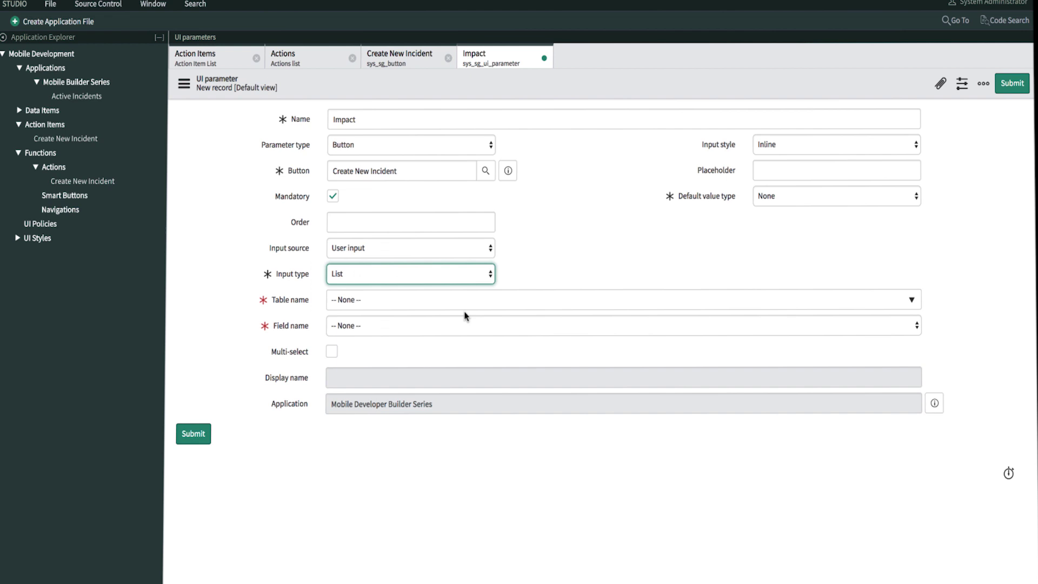
# Step: Source the list from the Incident table's Impact field and save the parameter
pyautogui.click(435, 302)
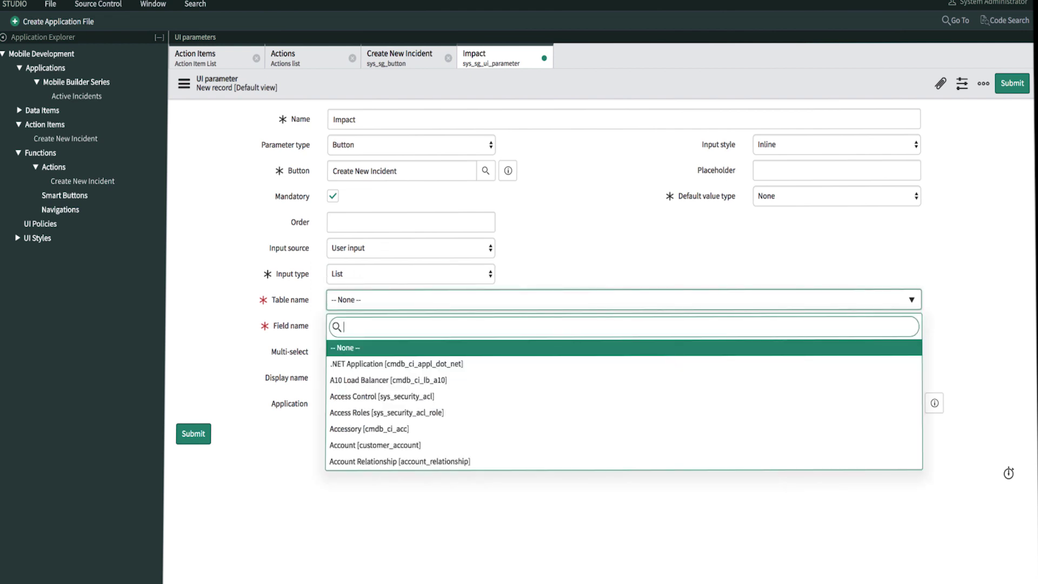
pyautogui.write('incident')
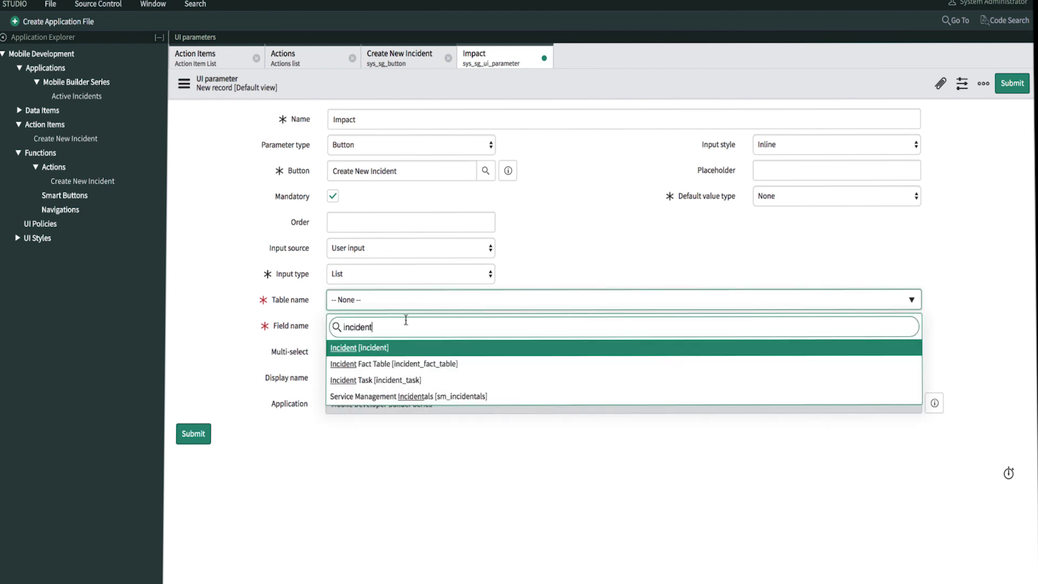
pyautogui.click(393, 348)
pyautogui.click(395, 332)
pyautogui.press('i')
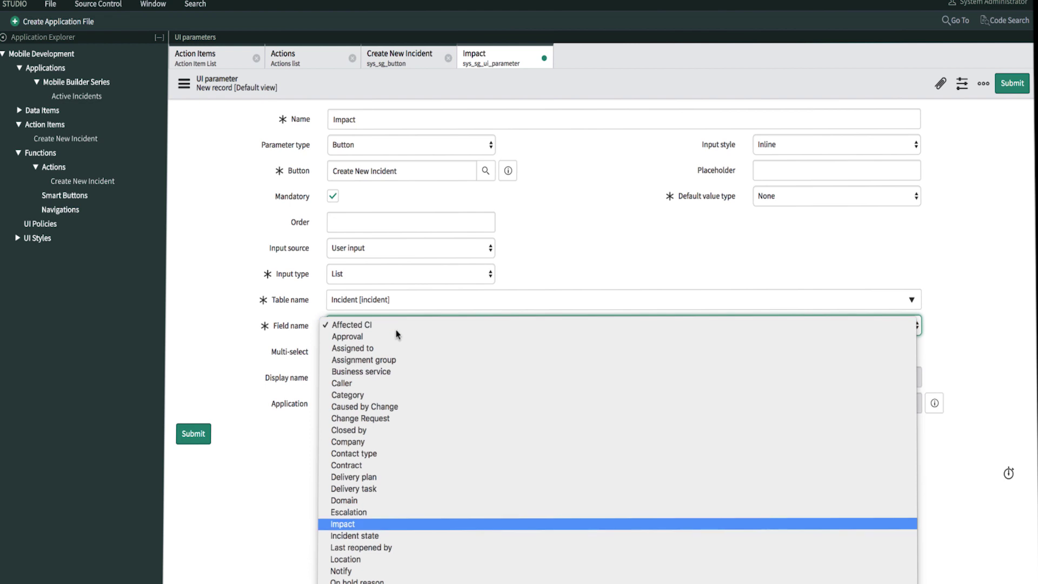
pyautogui.press('Return')
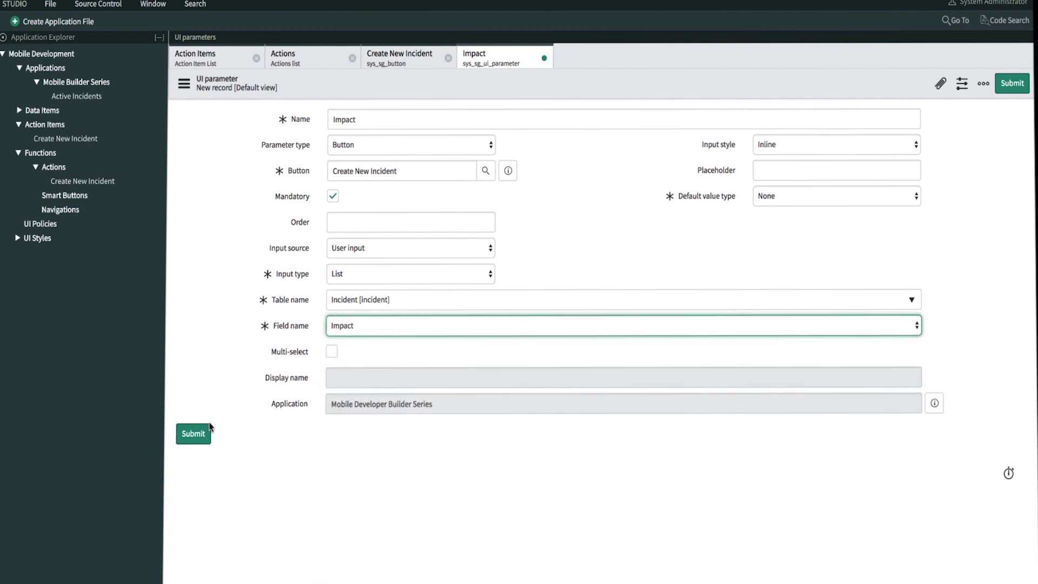
pyautogui.click(194, 434)
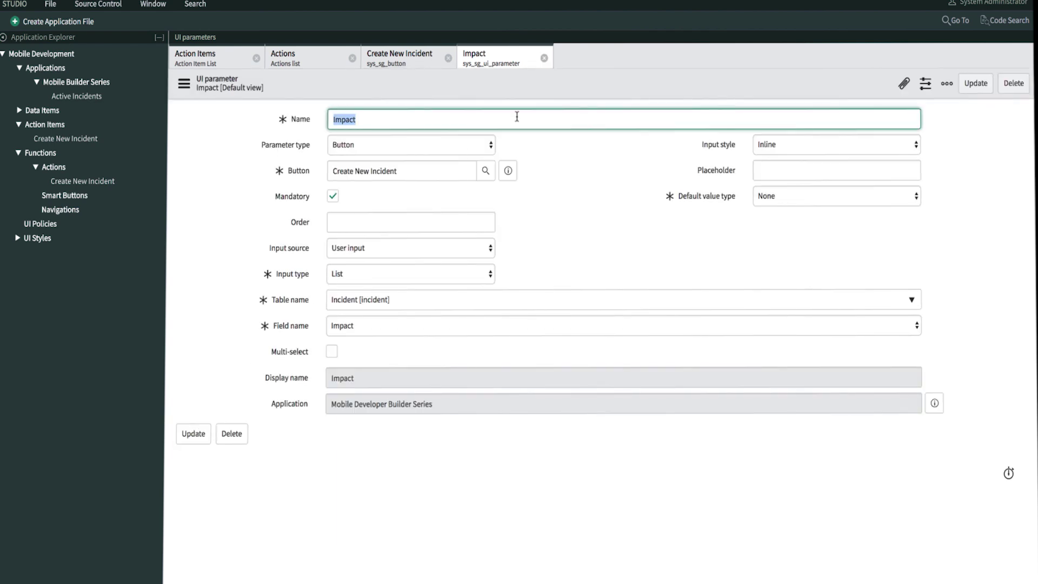
pyautogui.click(544, 58)
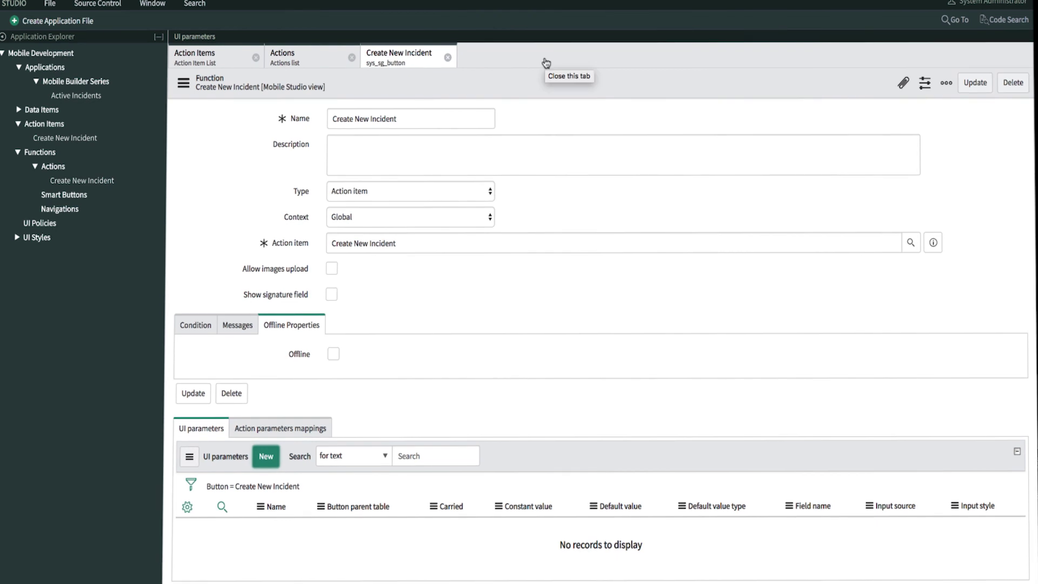
# Step: Refresh the UI parameters list to show all three, then show the empty action parameter mappings
pyautogui.click(268, 488)
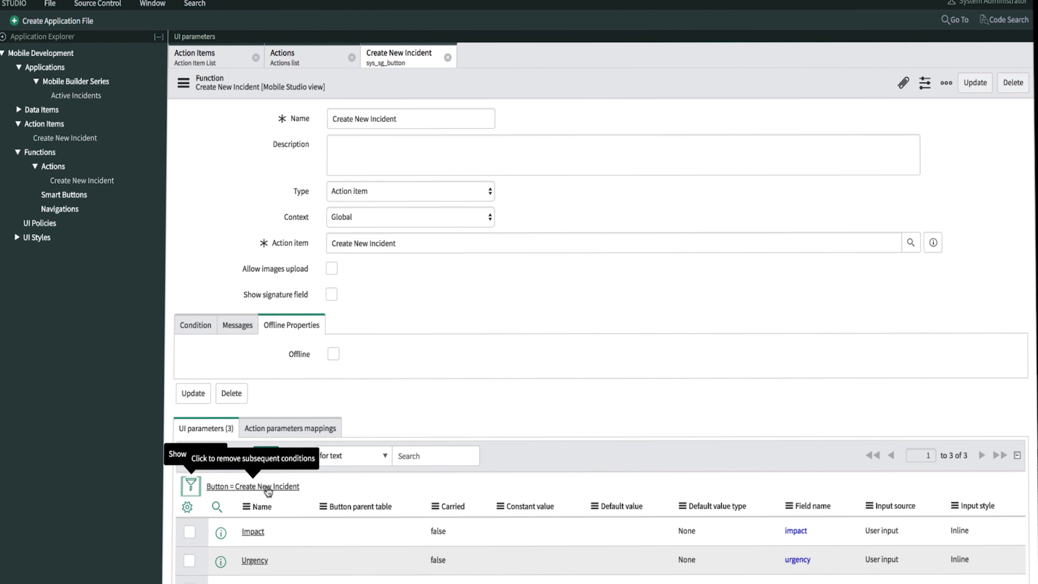
pyautogui.click(321, 432)
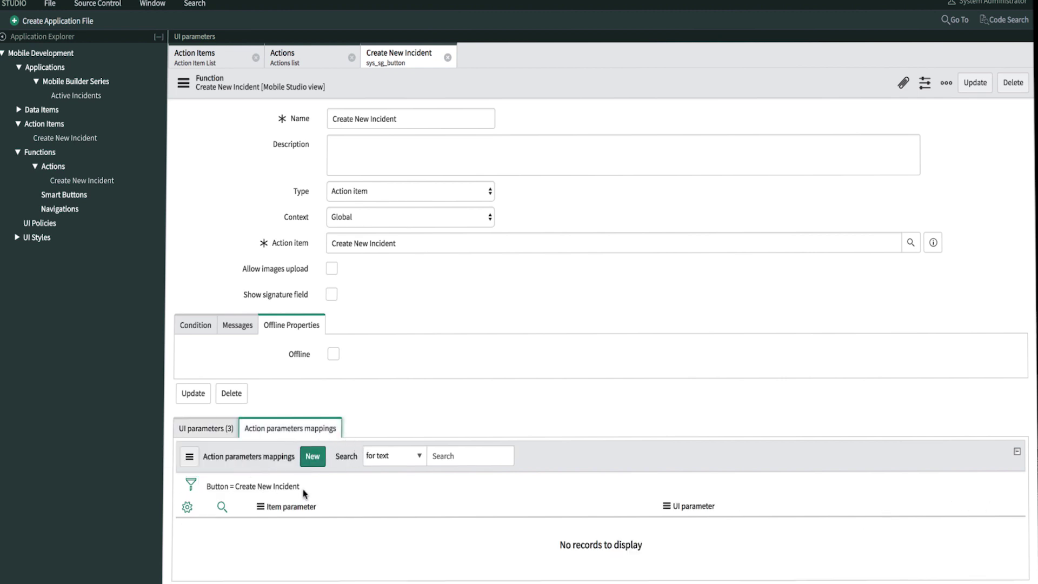
# Step: Map the Urgency item parameter to the Urgency UI parameter
pyautogui.click(313, 458)
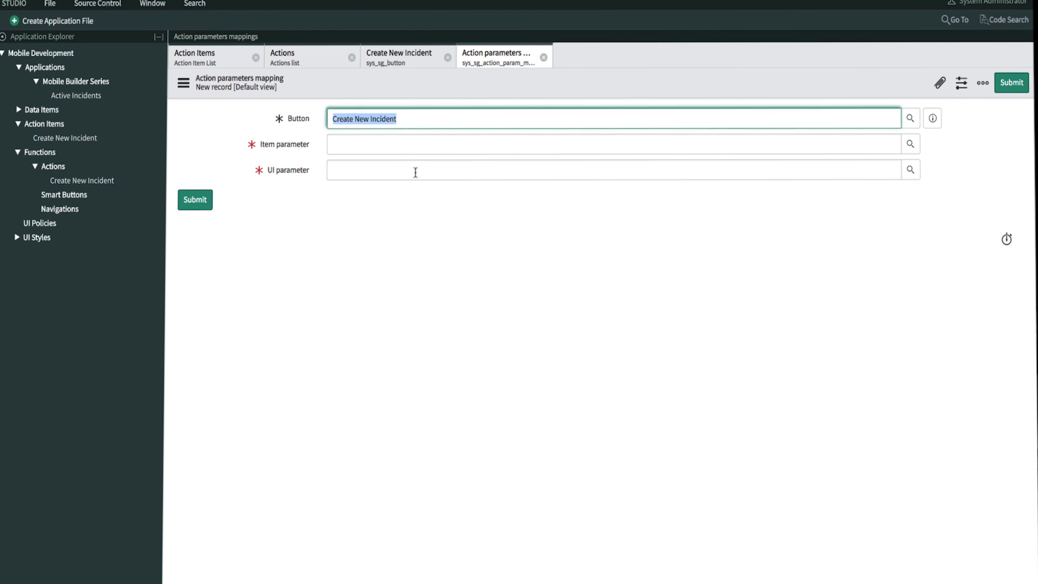
pyautogui.click(397, 147)
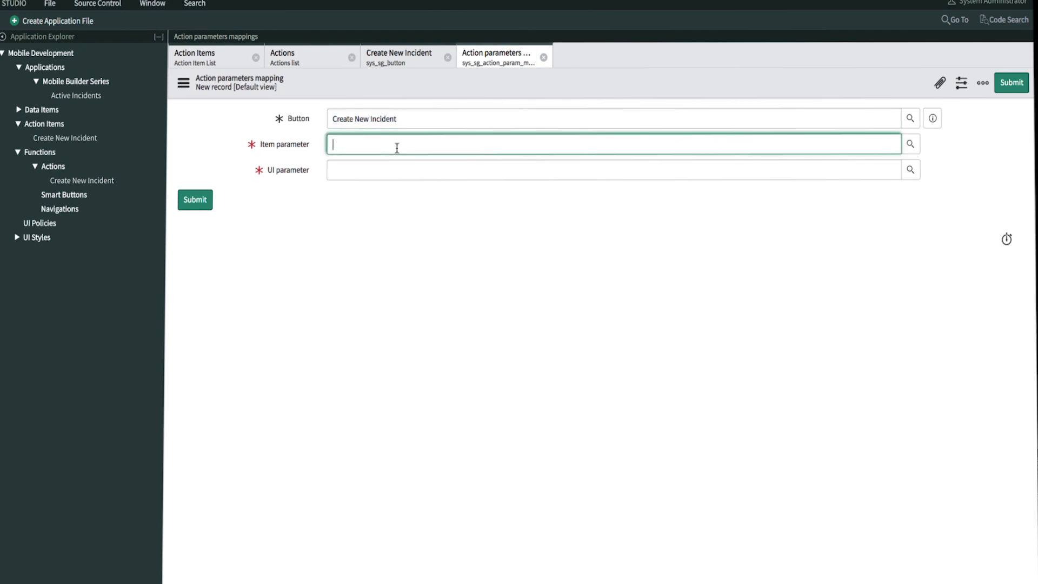
pyautogui.write('ur')
pyautogui.click(381, 169)
pyautogui.write('Urgency')
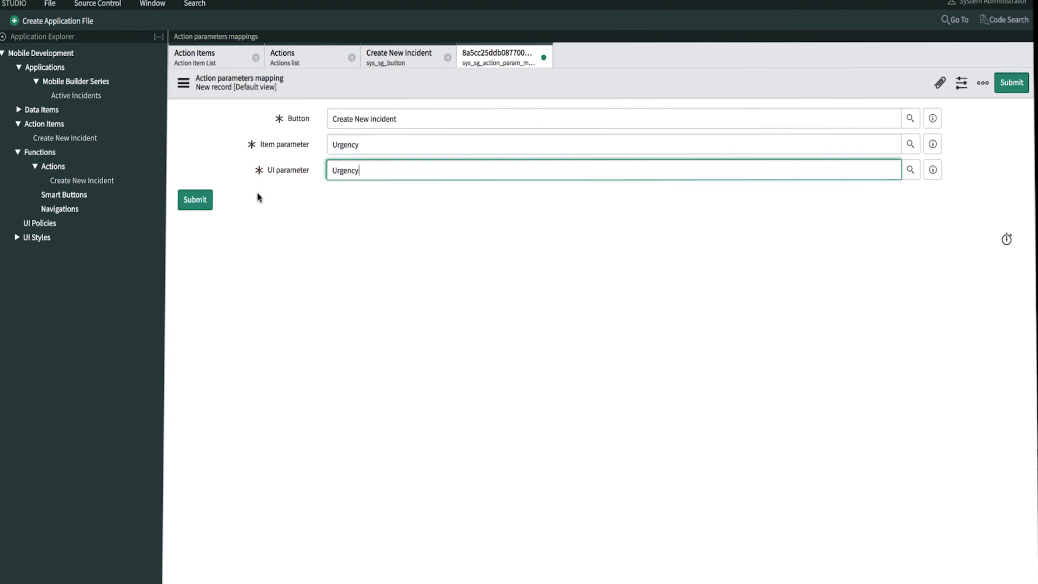
pyautogui.click(207, 201)
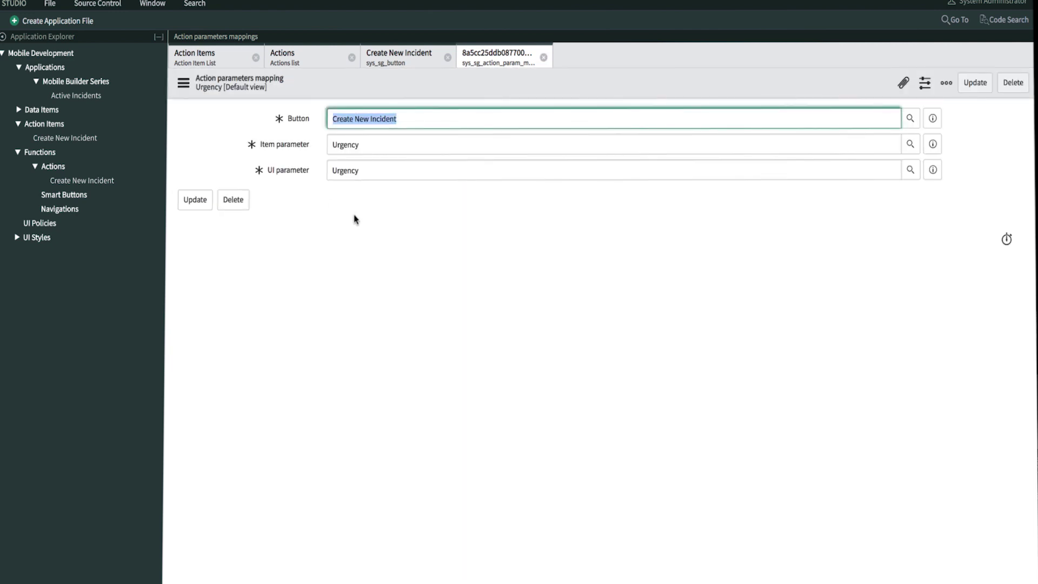
pyautogui.click(543, 57)
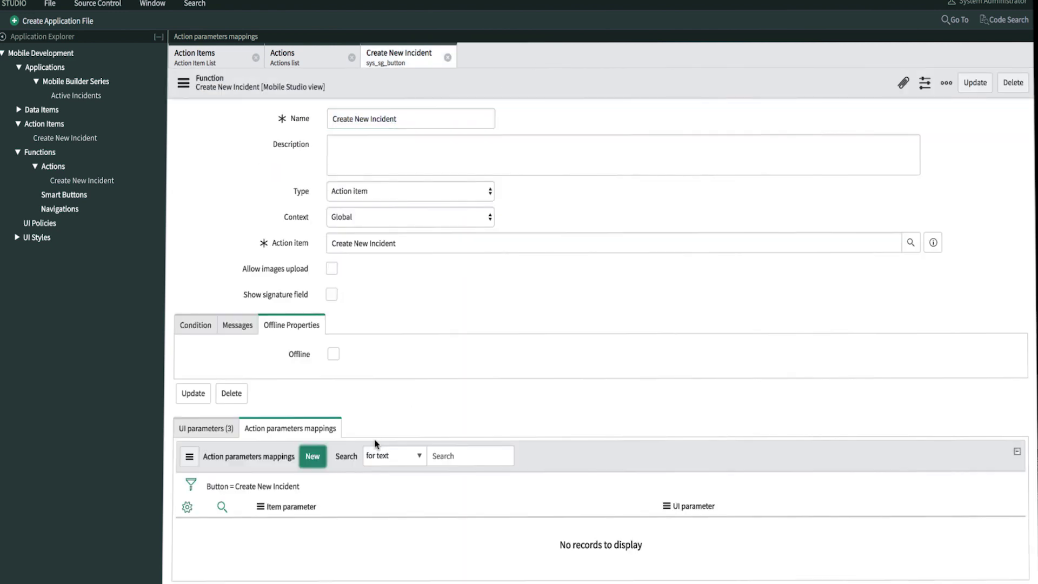
# Step: Map the Short Description item parameter to the Short Description UI parameter
pyautogui.click(310, 456)
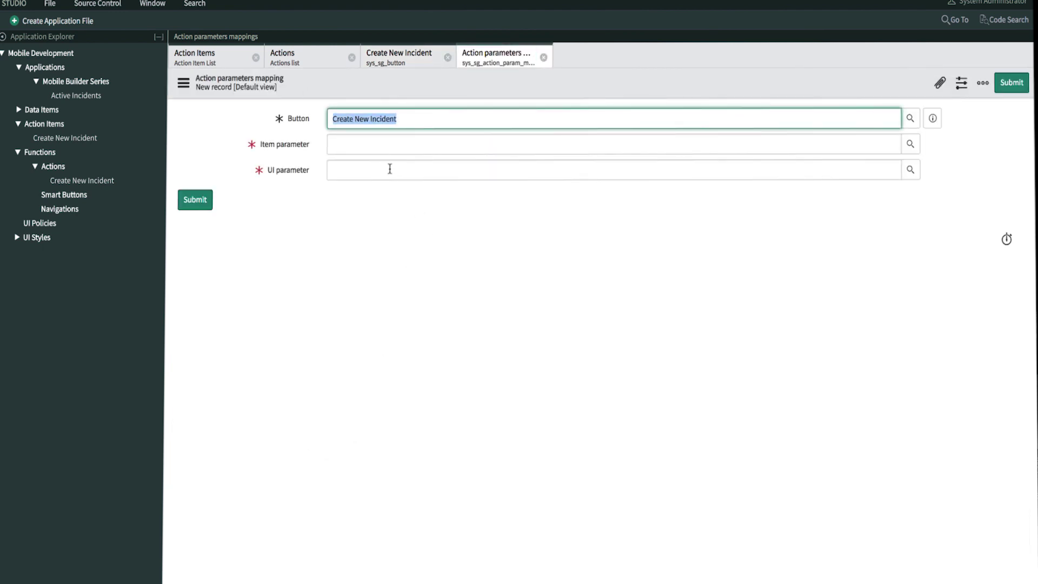
pyautogui.click(394, 144)
pyautogui.write('Short')
pyautogui.press('Tab')
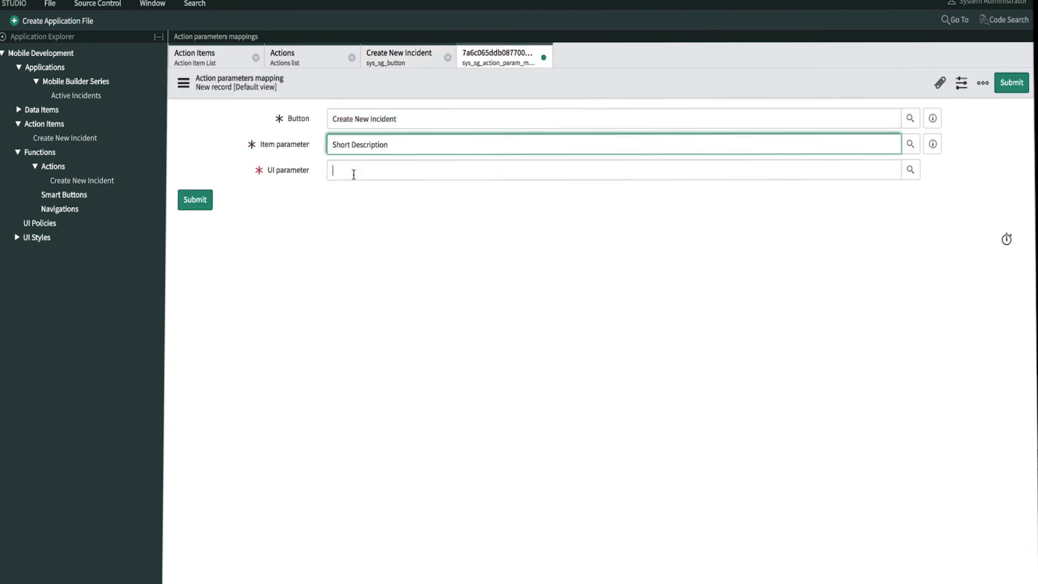
pyautogui.write('Short')
pyautogui.click(351, 189)
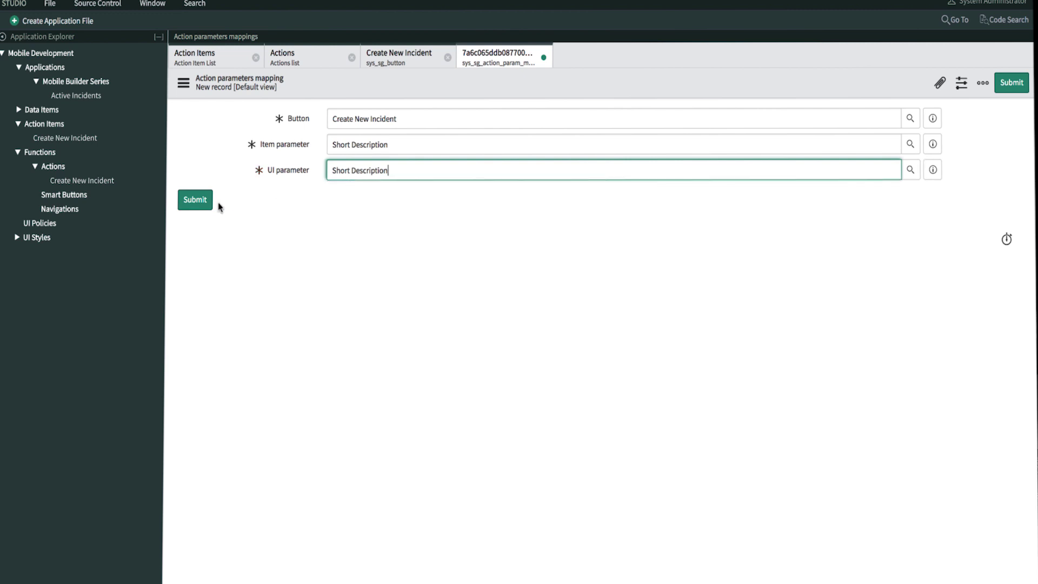
pyautogui.click(196, 200)
pyautogui.click(543, 57)
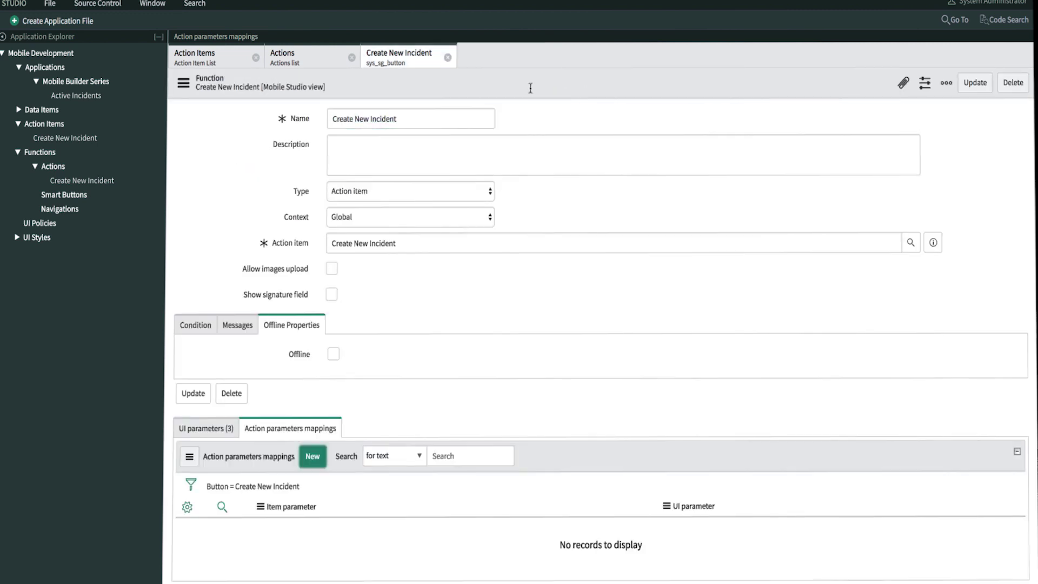
# Step: Map the Impact item parameter to the Impact UI parameter and reload the mappings list
pyautogui.click(313, 458)
pyautogui.click(369, 144)
pyautogui.write('Impact')
pyautogui.click(359, 171)
pyautogui.click(370, 168)
pyautogui.hotkey('shift', 'Tab')
pyautogui.press('BackSpace')
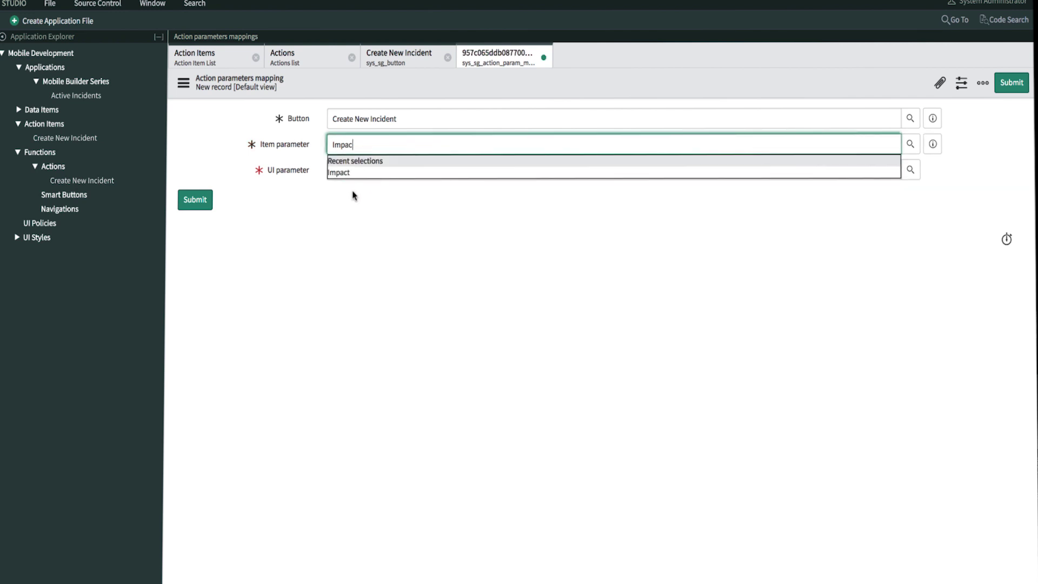
pyautogui.click(357, 174)
pyautogui.click(354, 171)
pyautogui.write('Impac')
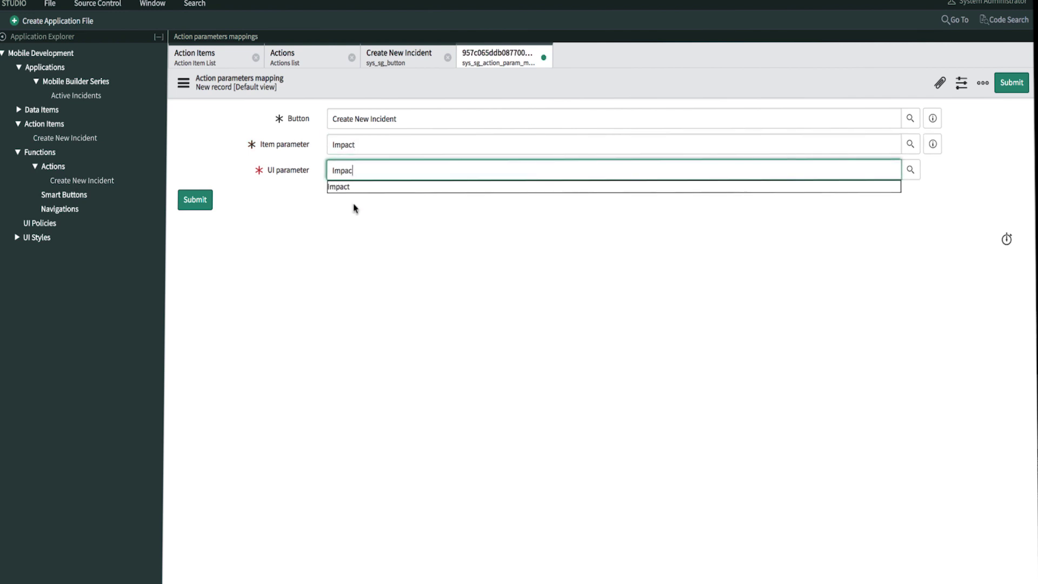
pyautogui.click(349, 186)
pyautogui.click(195, 200)
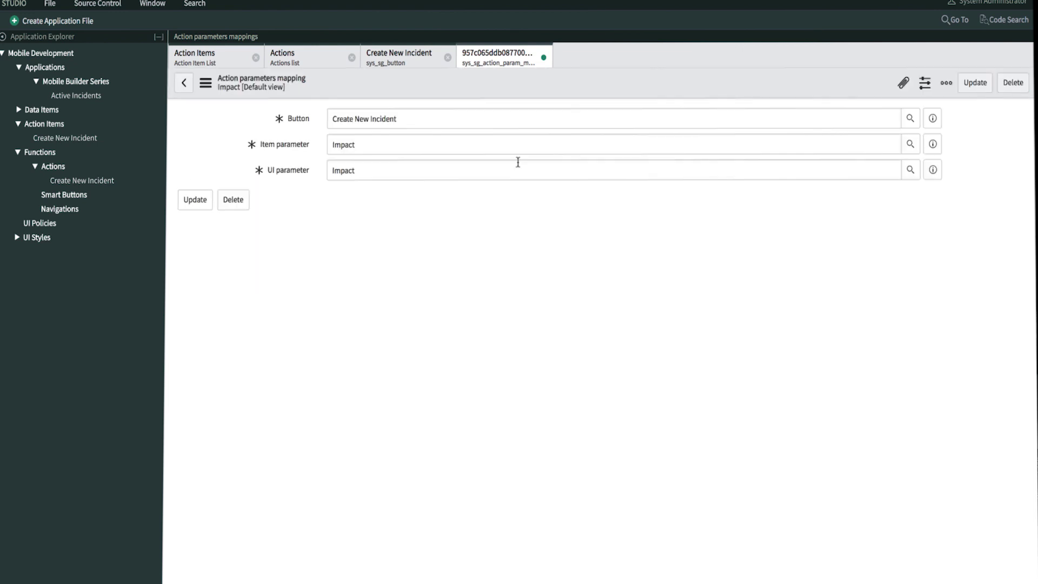
pyautogui.click(544, 57)
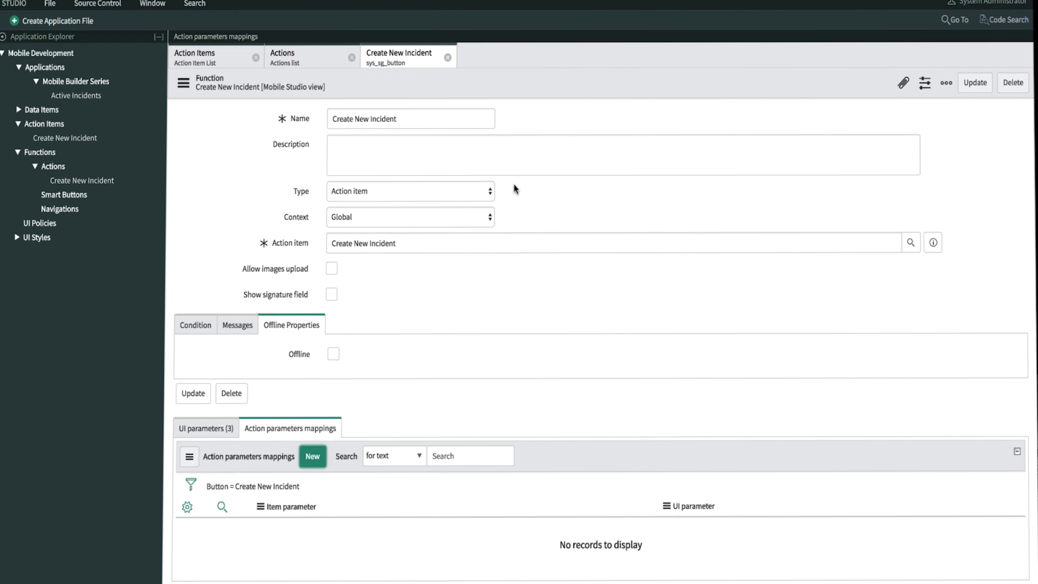
pyautogui.click(273, 487)
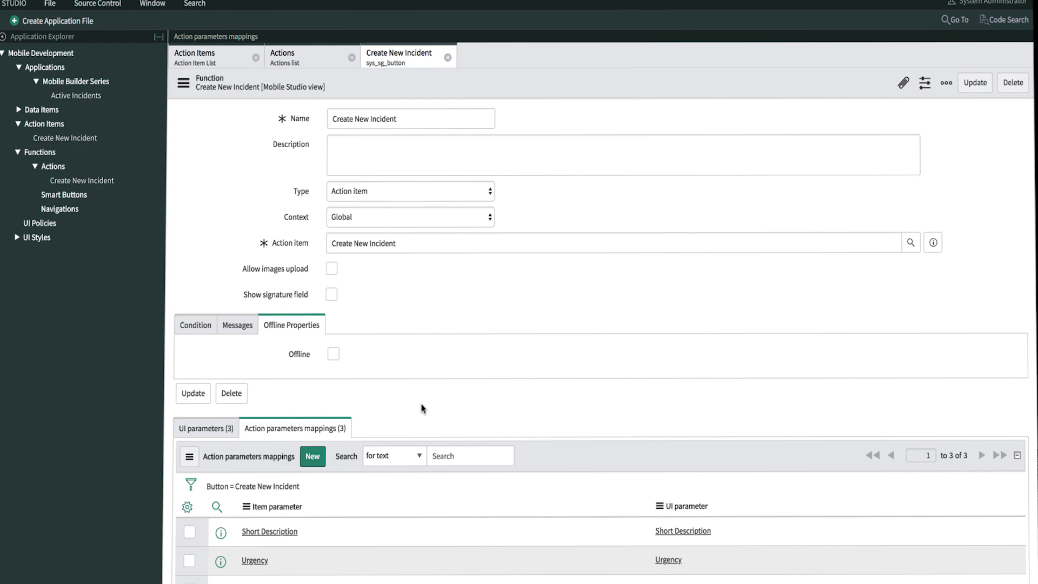
# Step: Give Active Incidents a 'Create New Incident' top-menu function using the Create New Incident action, and save
pyautogui.click(84, 99)
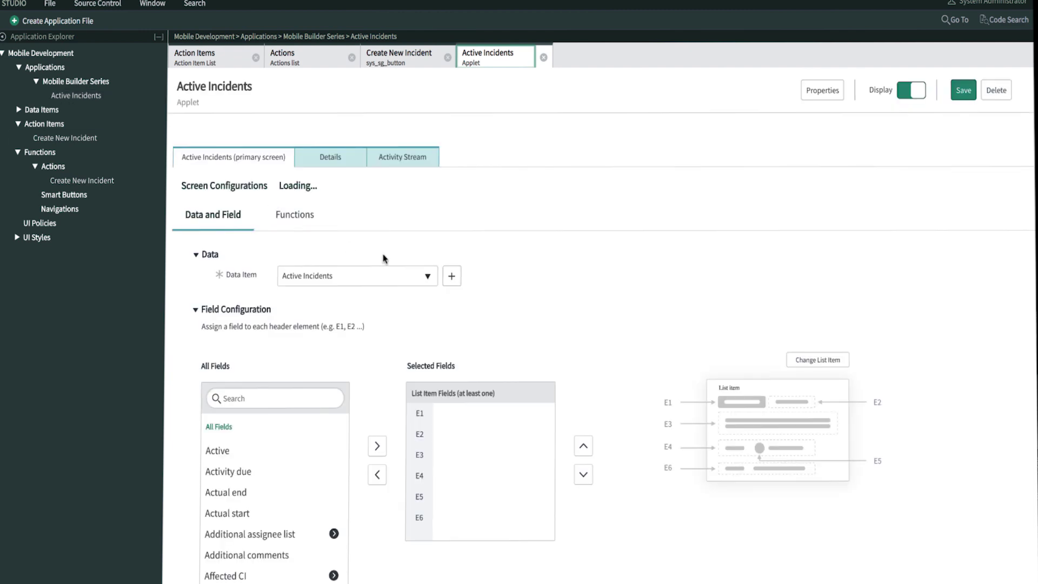
pyautogui.click(306, 218)
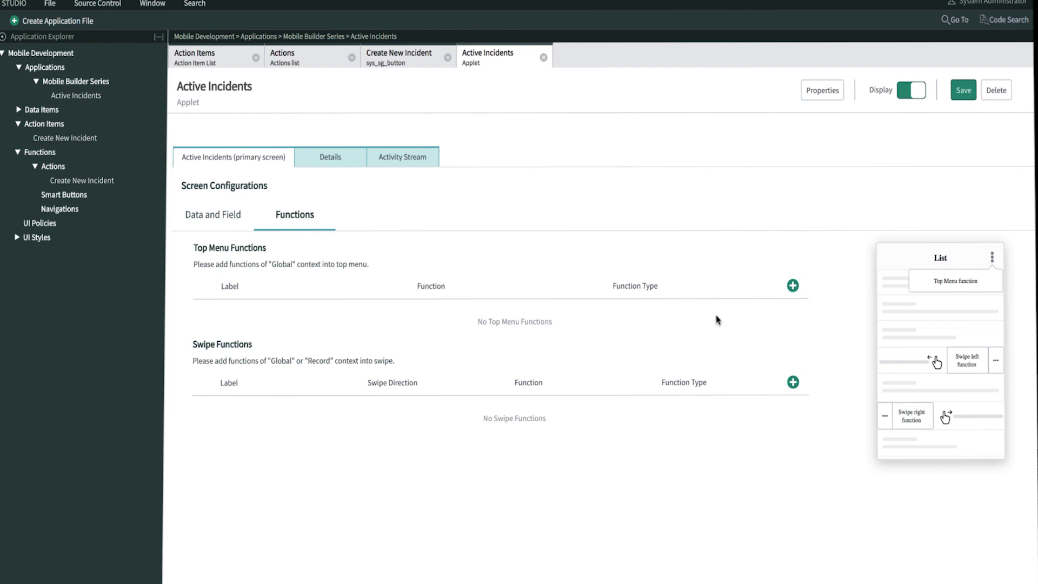
pyautogui.click(793, 286)
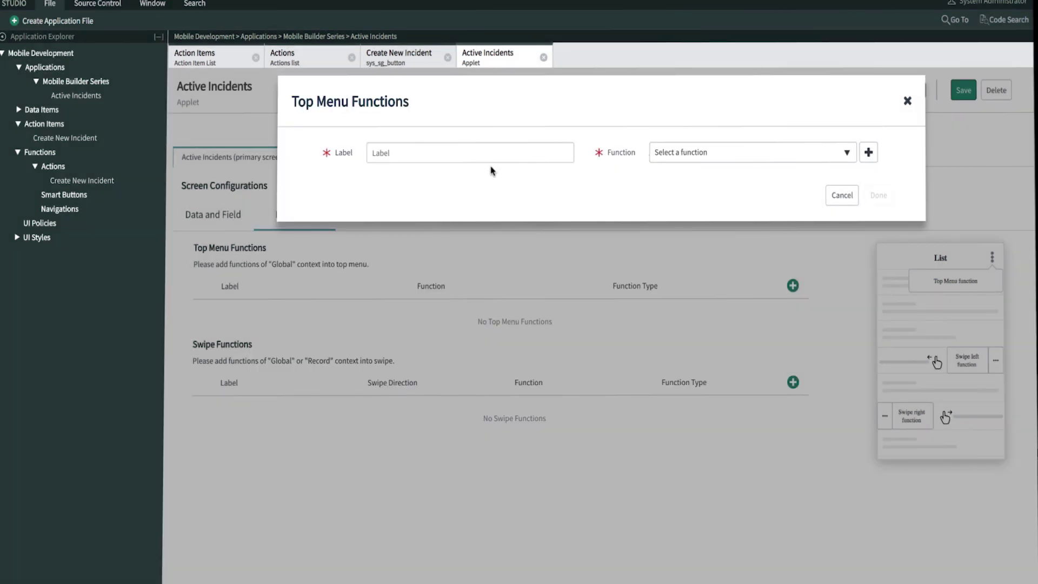
pyautogui.click(496, 157)
pyautogui.write('Cre')
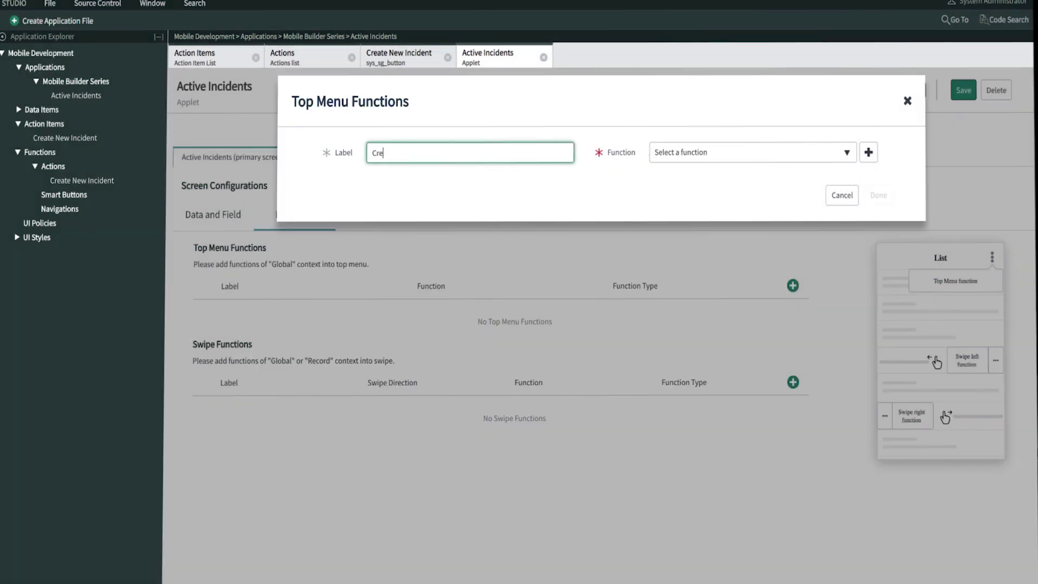
pyautogui.write('ate New Incident')
pyautogui.click(689, 158)
pyautogui.click(724, 208)
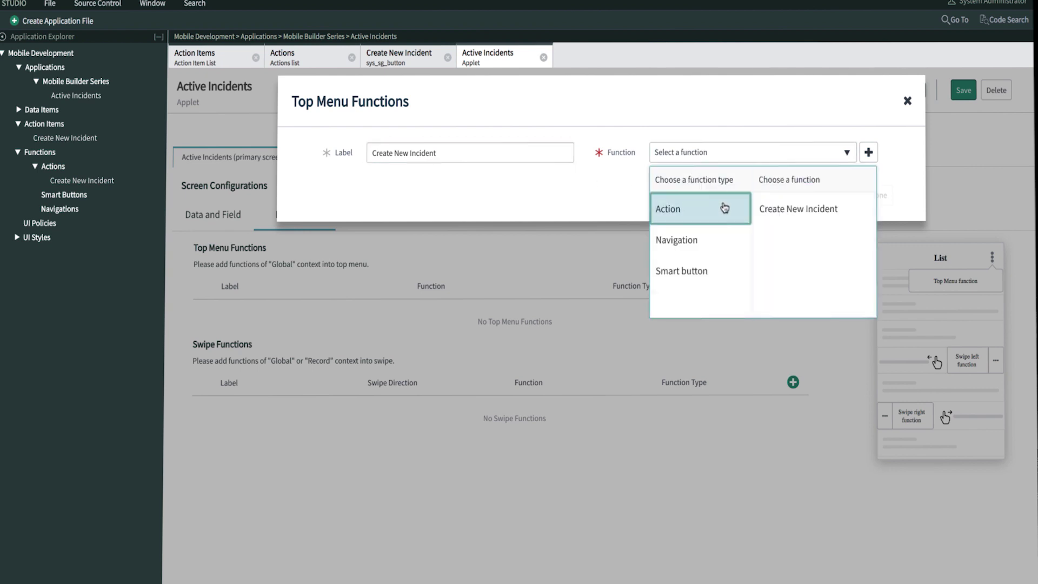
pyautogui.click(795, 215)
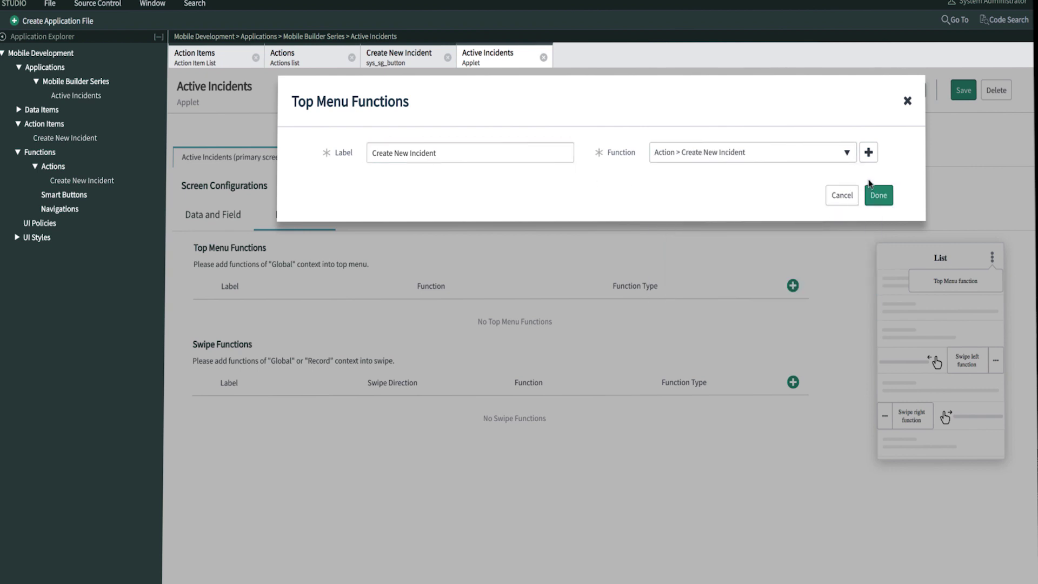
pyautogui.click(879, 201)
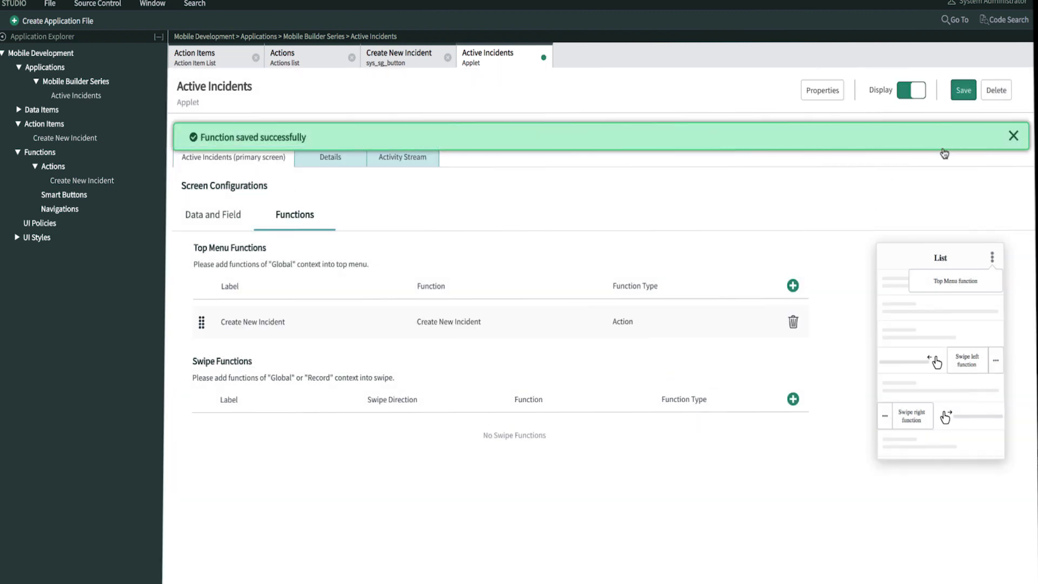
pyautogui.click(967, 95)
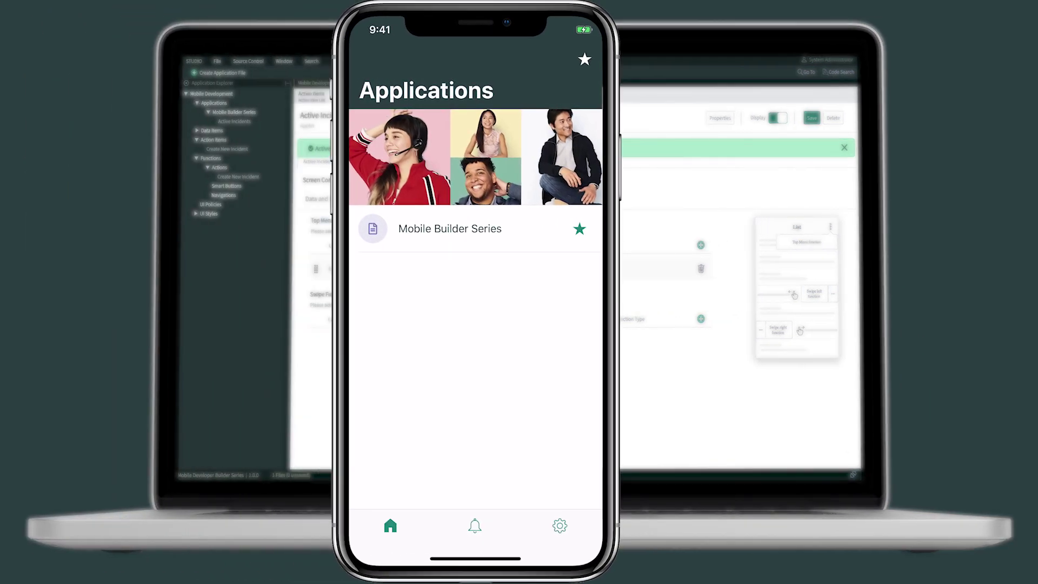
# Step: Refresh the mobile app and launch Create New Incident from the Mobile Builder Series Active Incidents list
pyautogui.moveTo(515, 271); pyautogui.dragTo(515, 394)
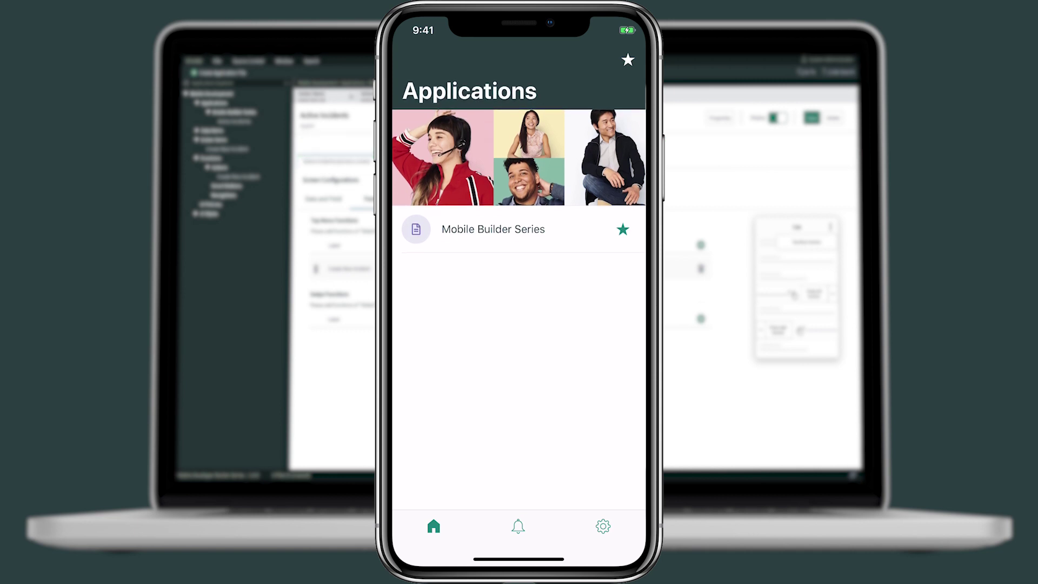
pyautogui.click(427, 230)
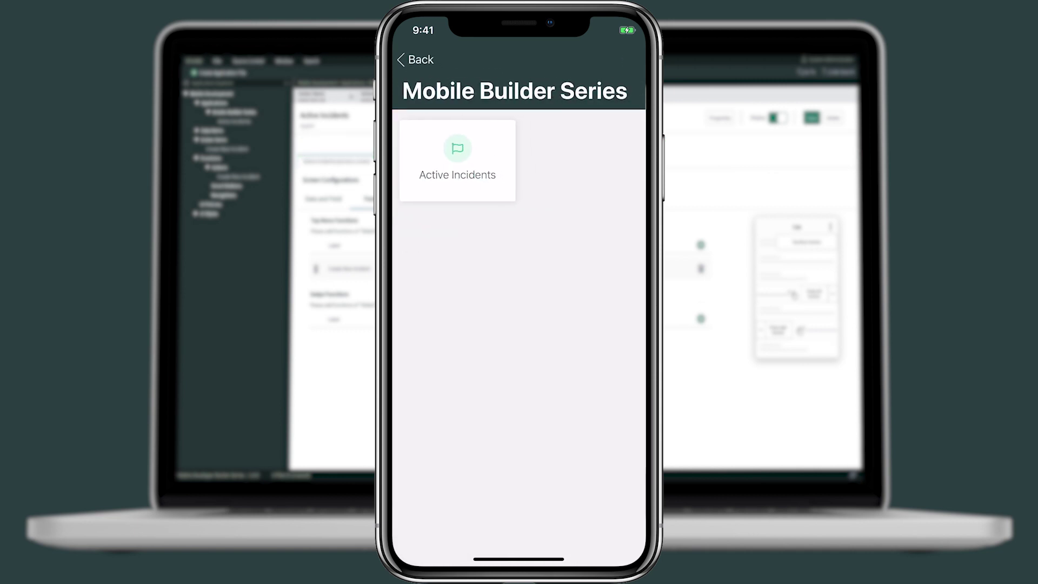
pyautogui.click(457, 157)
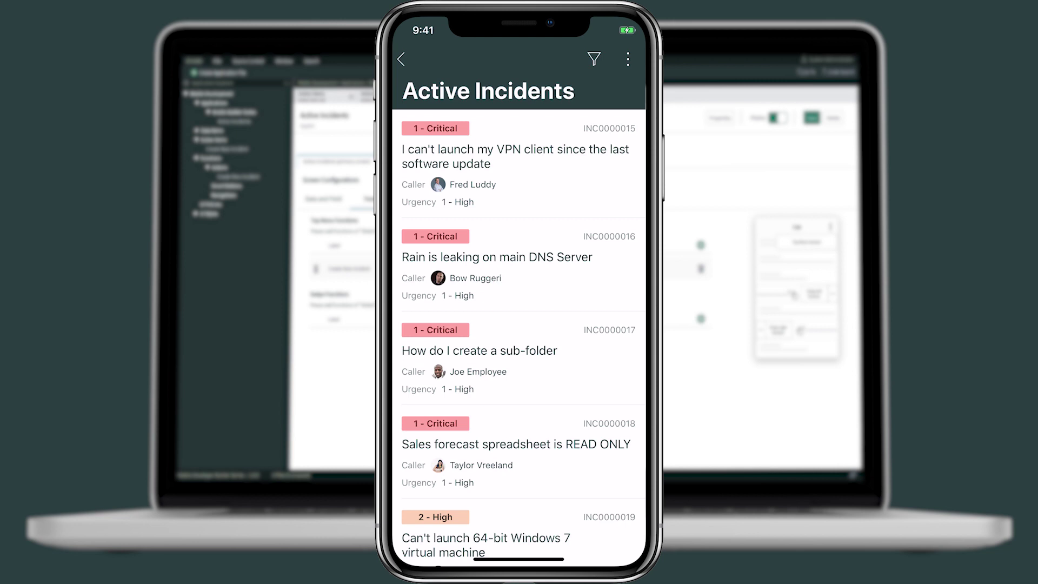
pyautogui.click(627, 59)
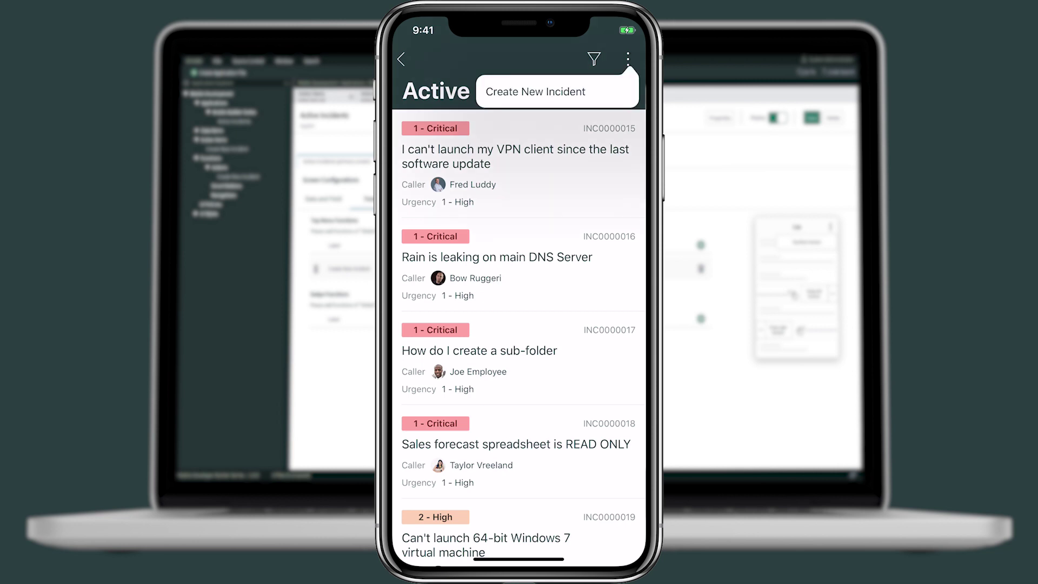
pyautogui.click(535, 91)
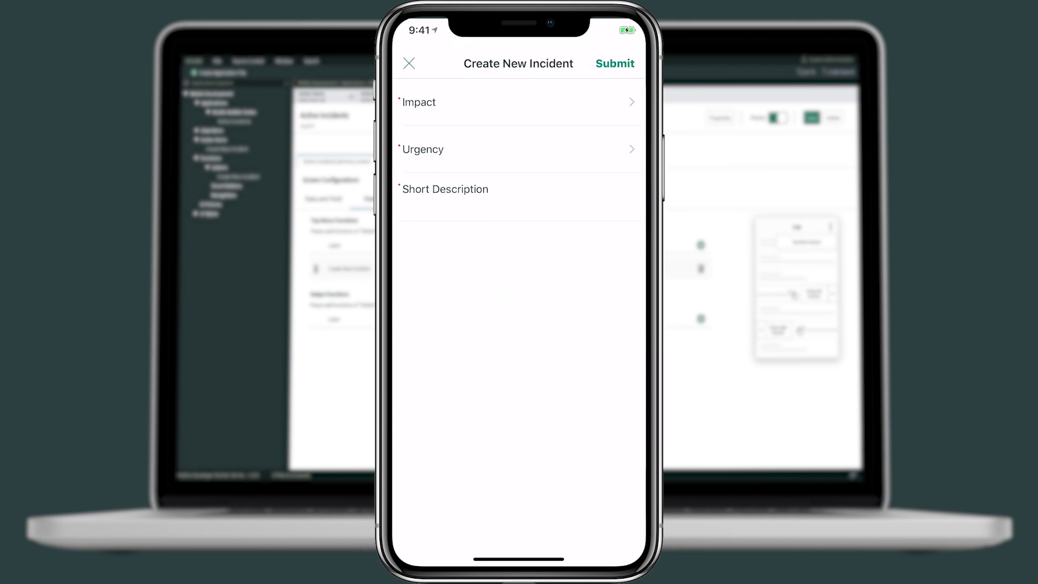
# Step: Set both Impact and Urgency to 1 - High
pyautogui.click(428, 100)
pyautogui.click(428, 99)
pyautogui.click(428, 144)
pyautogui.click(428, 98)
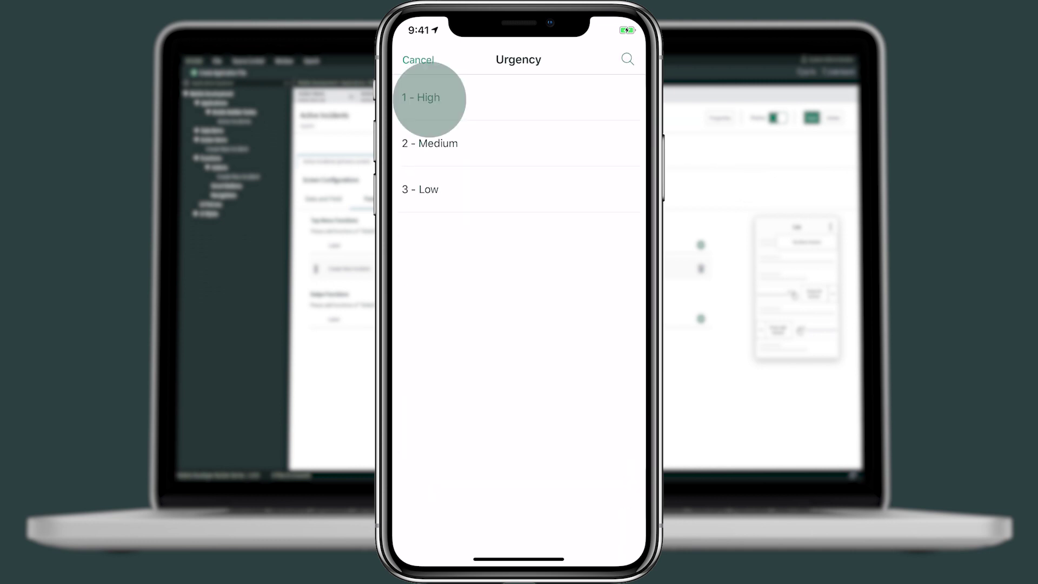
# Step: Enter the short description 'My VPN isn't working', submit, and open the new incident
pyautogui.click(429, 187)
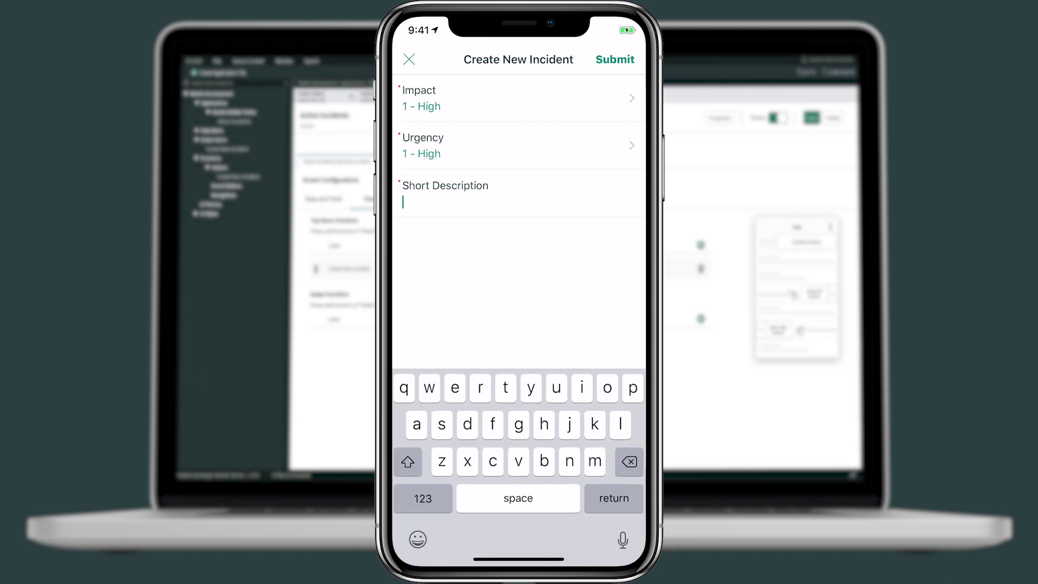
pyautogui.write('My ')
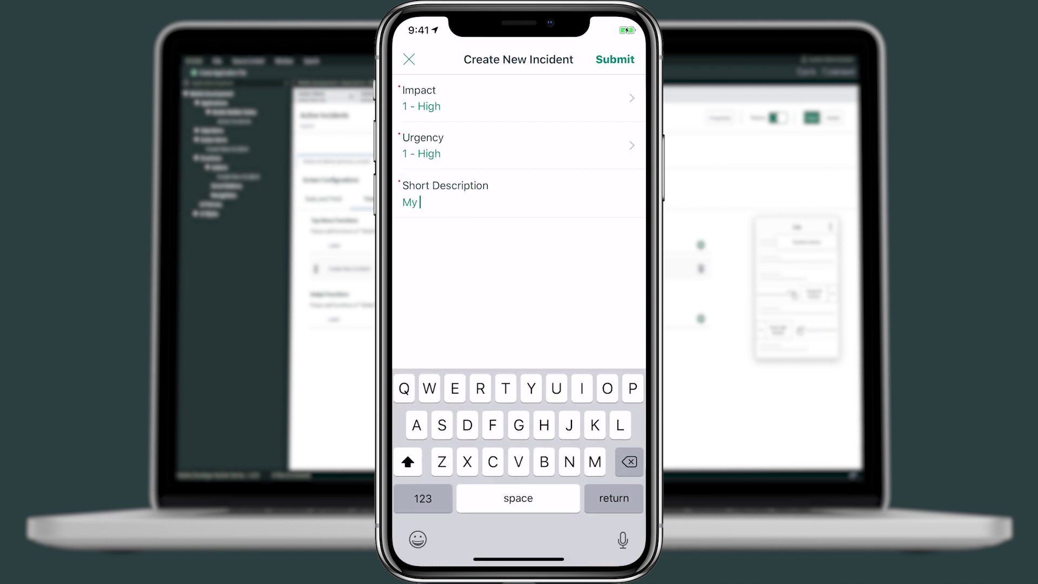
pyautogui.write("VPN isn'")
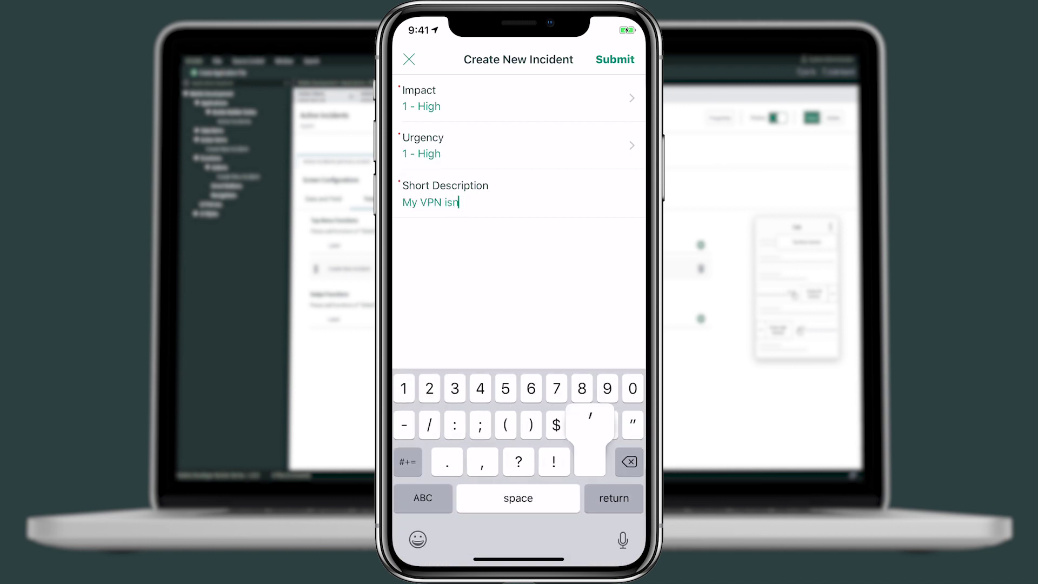
pyautogui.press('BackSpace')
pyautogui.write('t working')
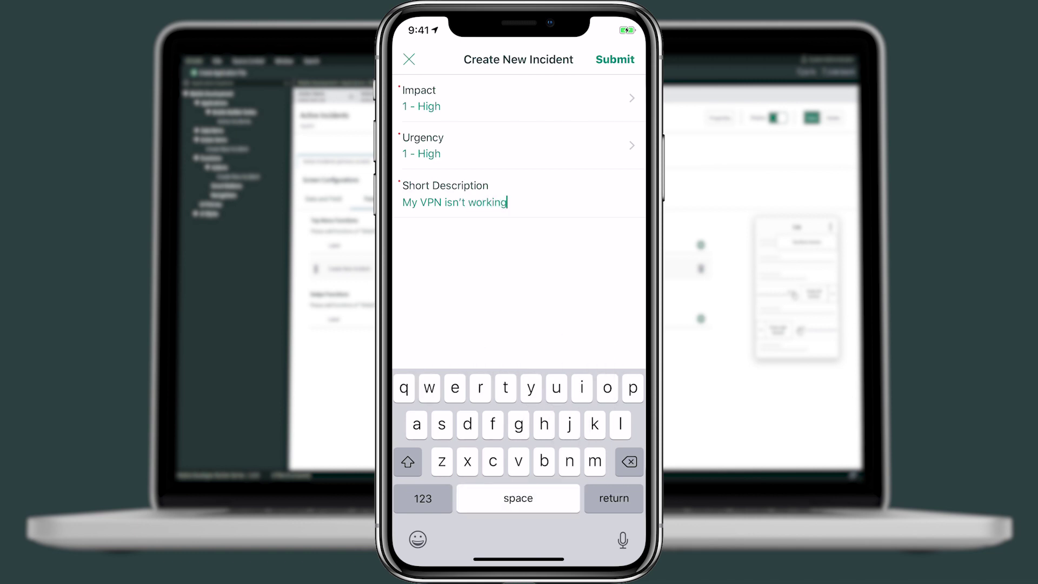
pyautogui.click(614, 60)
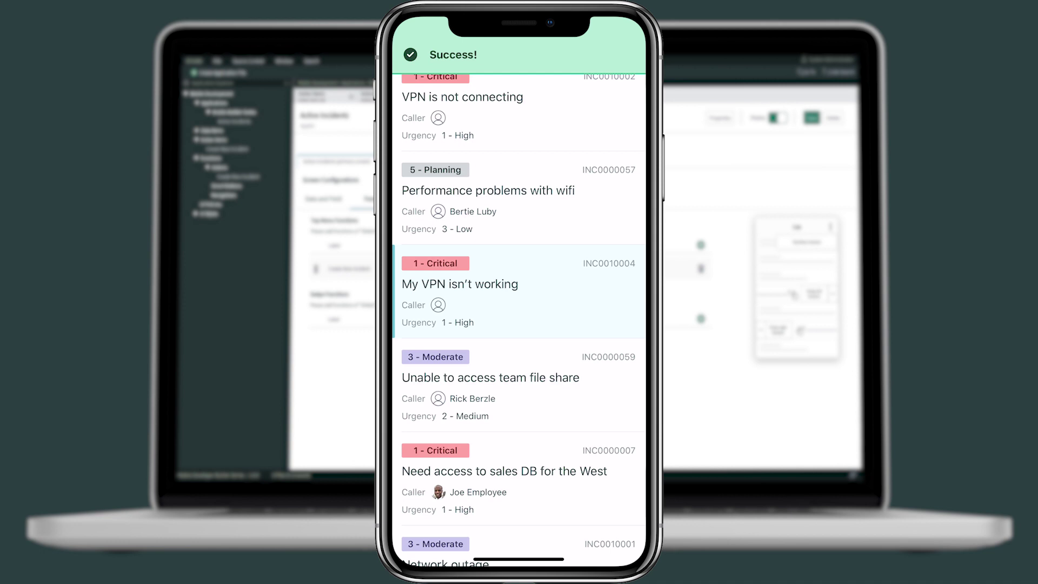
pyautogui.click(441, 294)
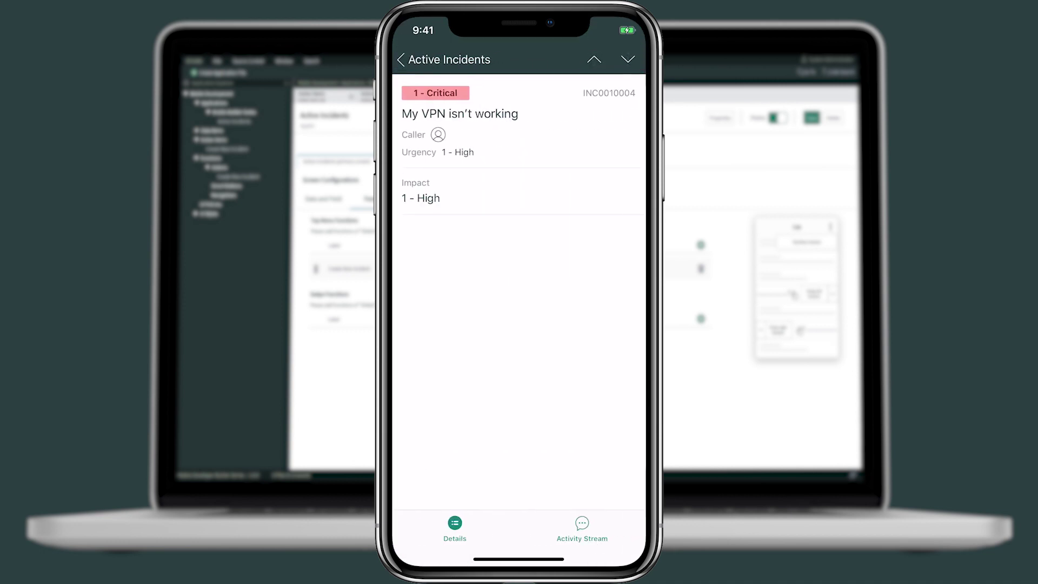